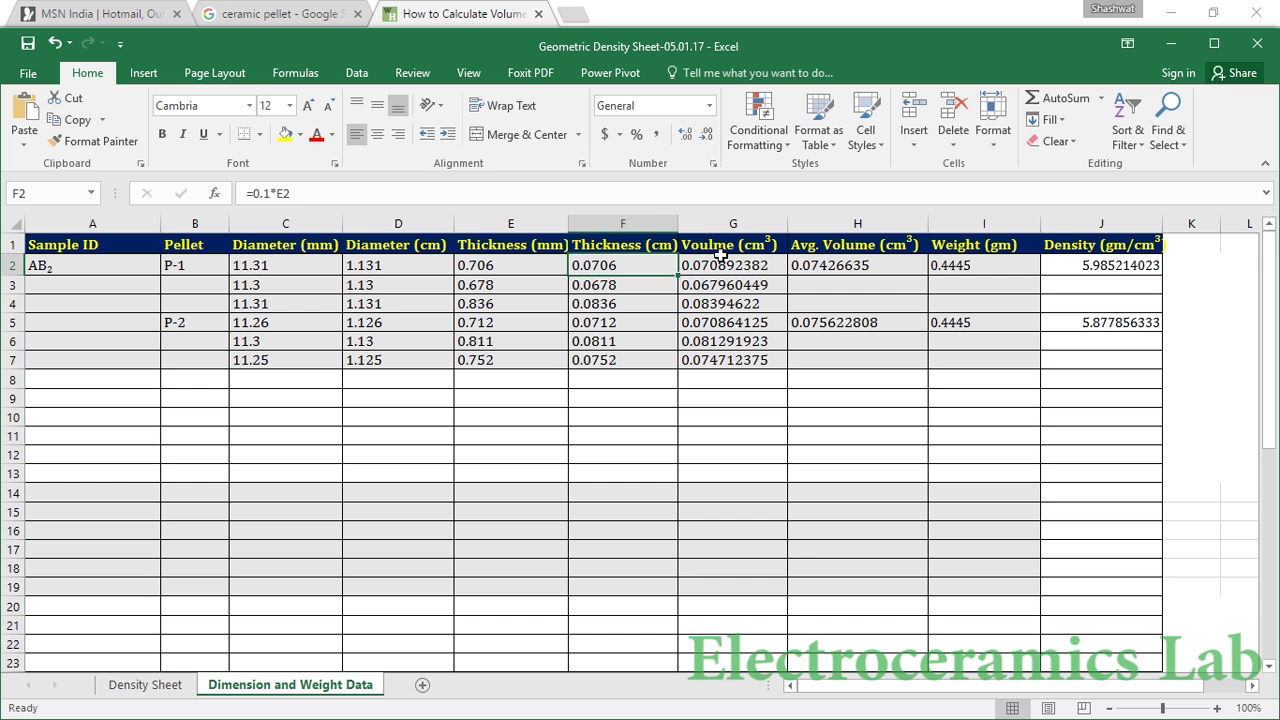
Open G2's original P-1 volume formula for editing and select its entire text.
{"action": "left_click", "coordinate": [718, 266]}
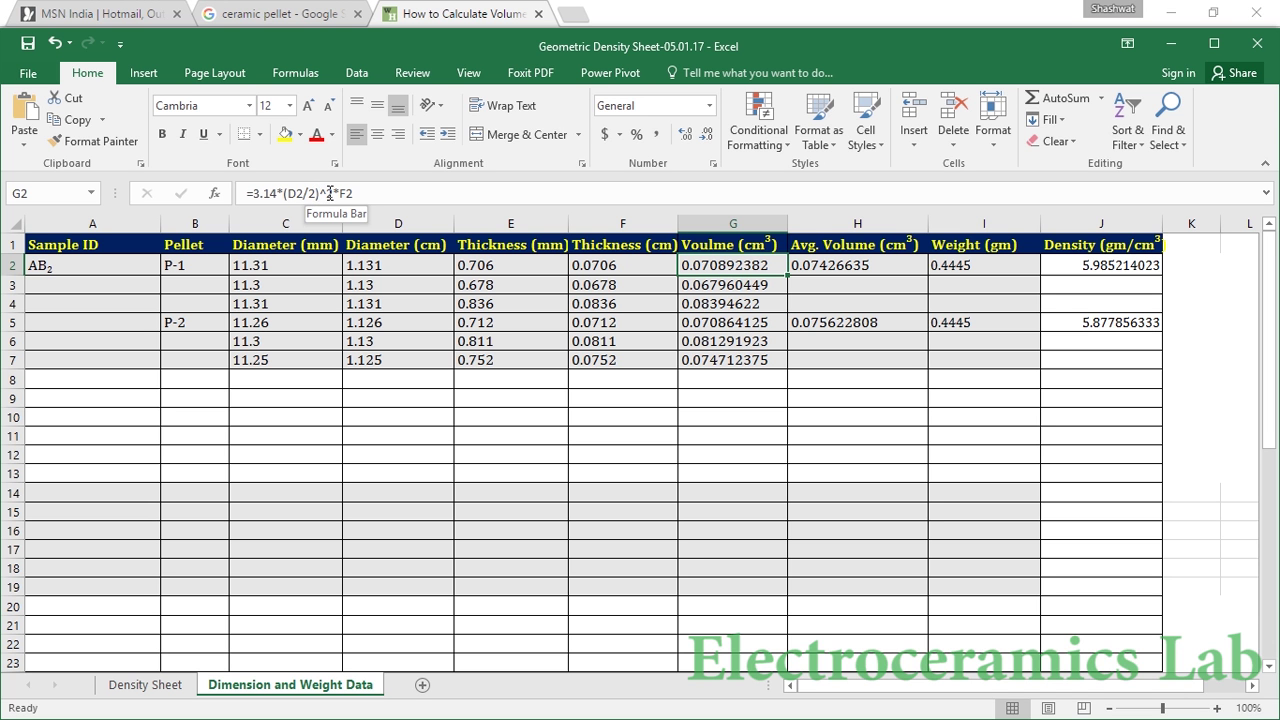
{"action": "left_click", "coordinate": [363, 193]}
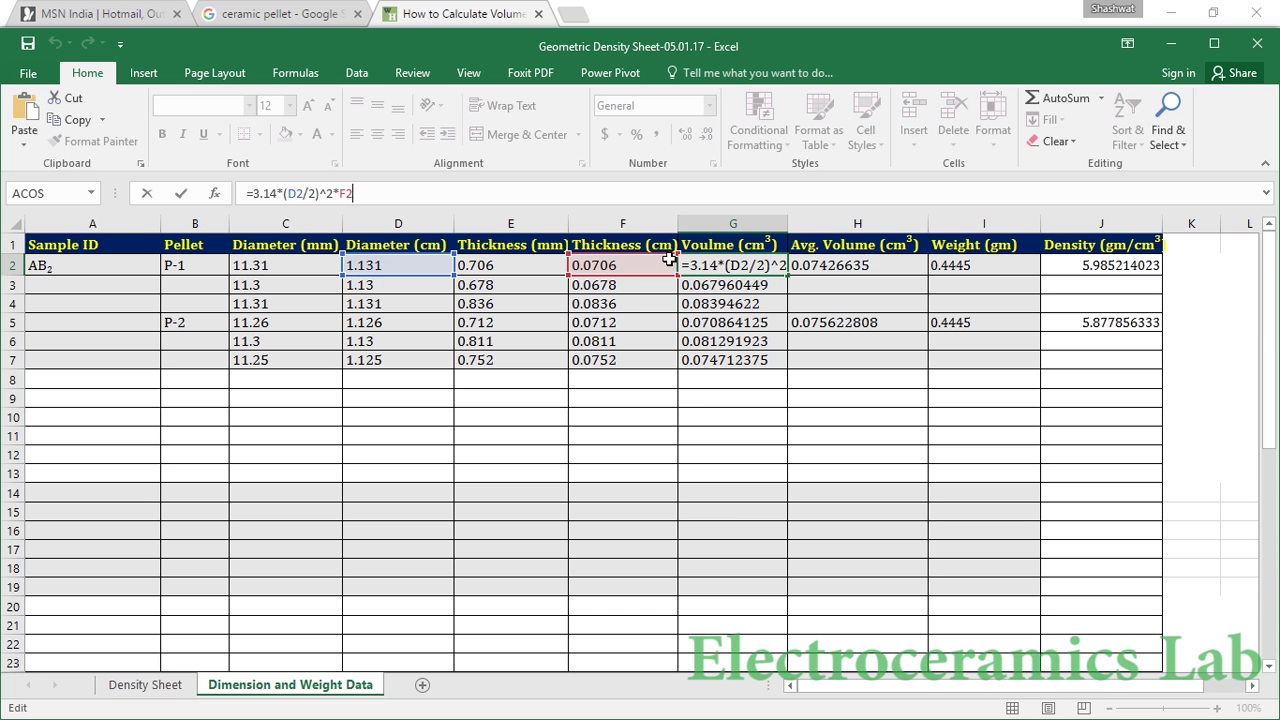
{"action": "left_click", "coordinate": [727, 265]}
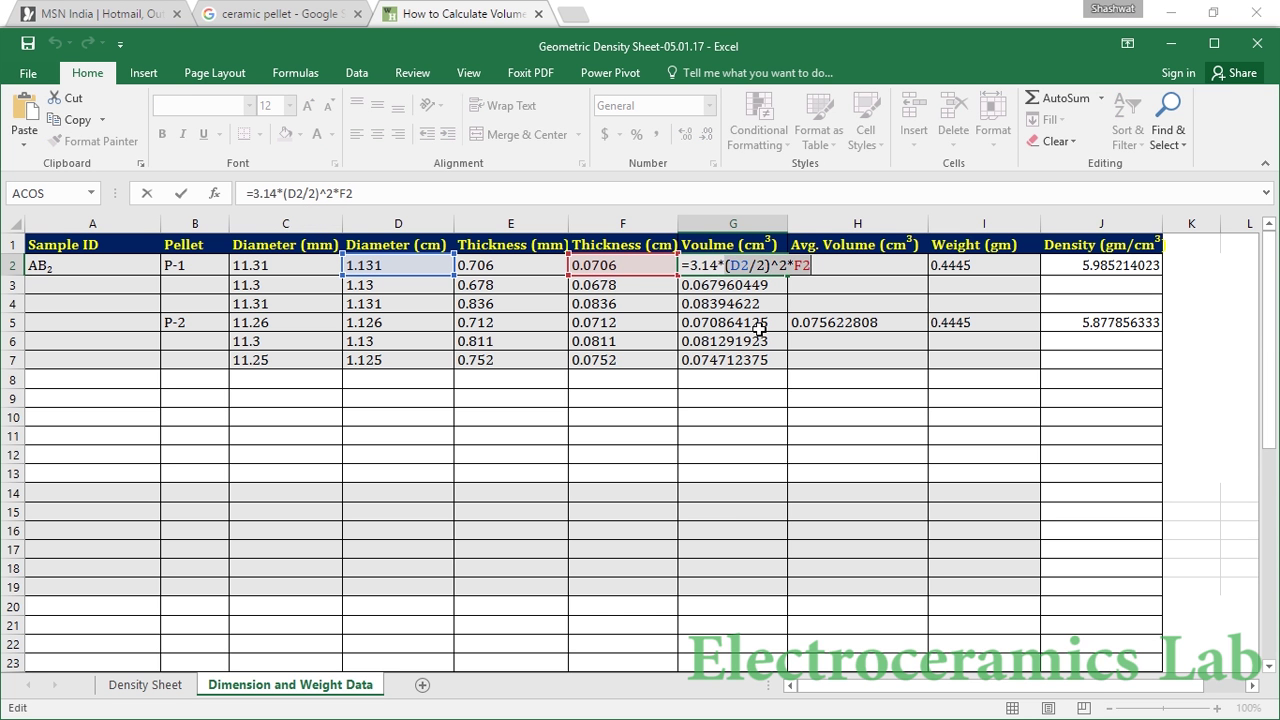
{"action": "left_click_drag", "start_coordinate": [741, 420], "coordinate": [738, 400]}
{"action": "left_click", "coordinate": [705, 266]}
{"action": "left_click_drag", "start_coordinate": [782, 265], "coordinate": [684, 265]}
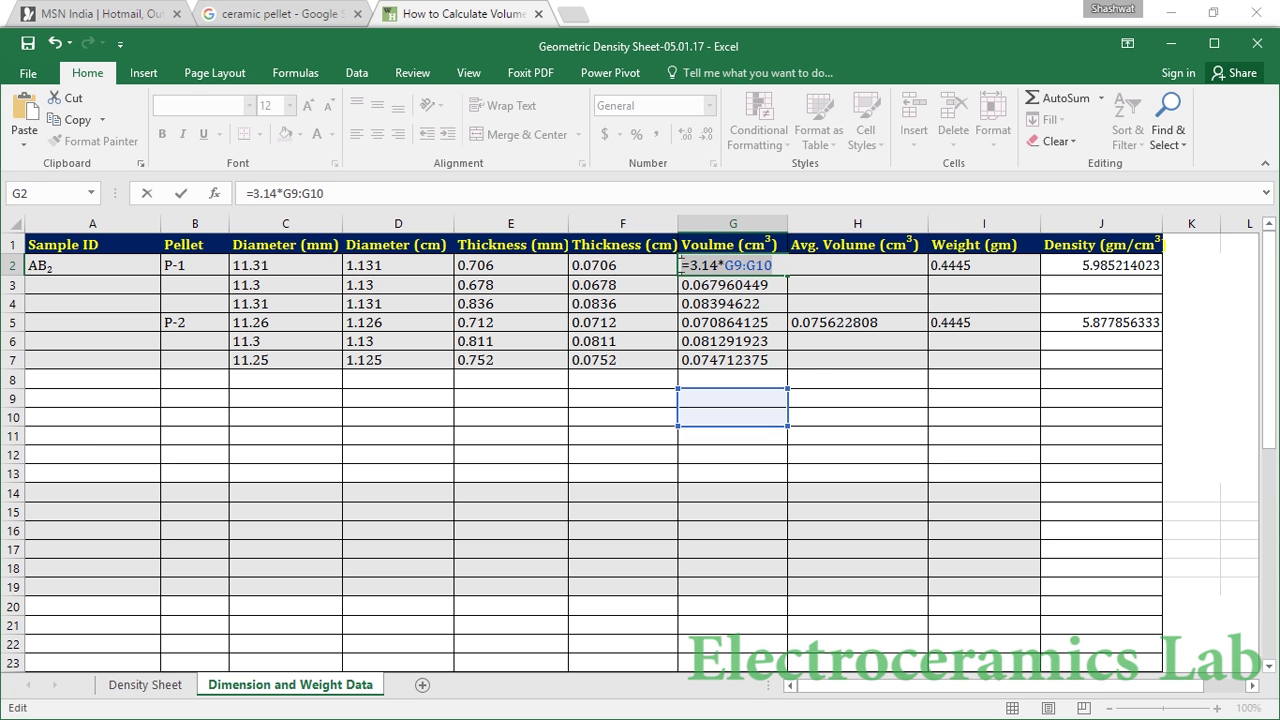
Delete the G2 formula and clear the remaining volume cells G3:G7.
{"action": "key", "text": "BackSpace"}
{"action": "left_click_drag", "start_coordinate": [692, 285], "coordinate": [717, 360]}
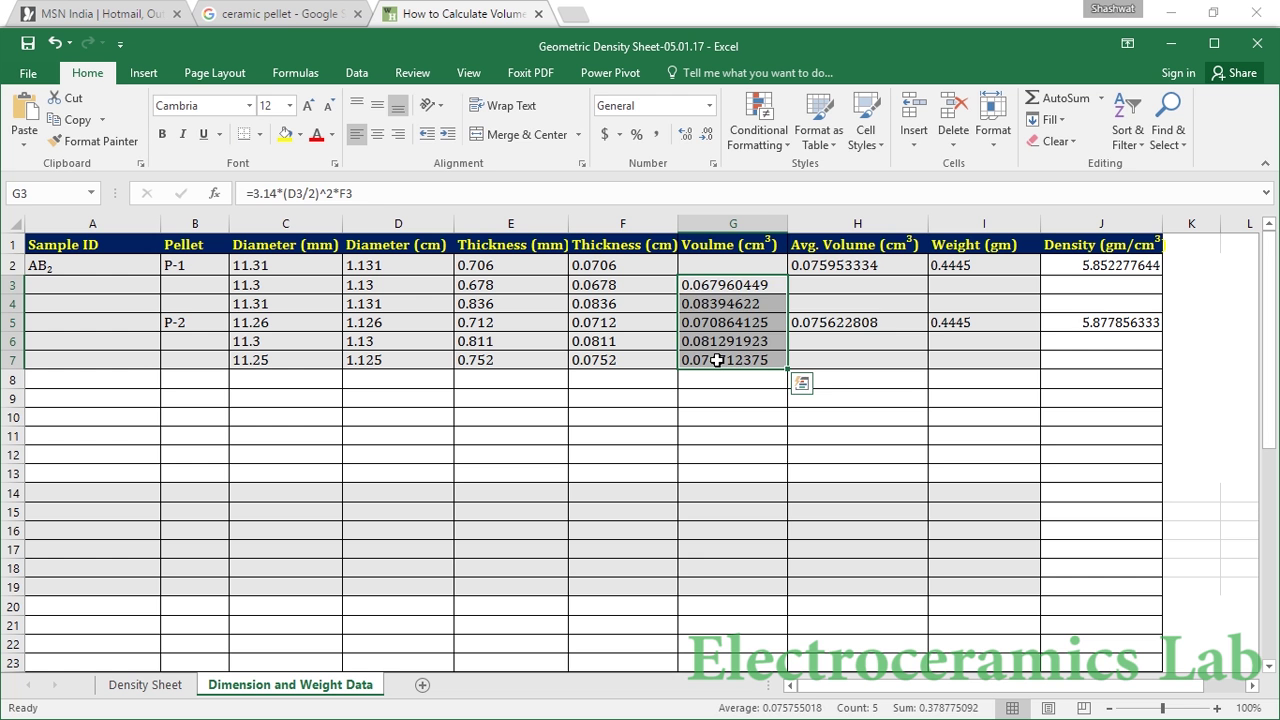
{"action": "key", "text": "Delete"}
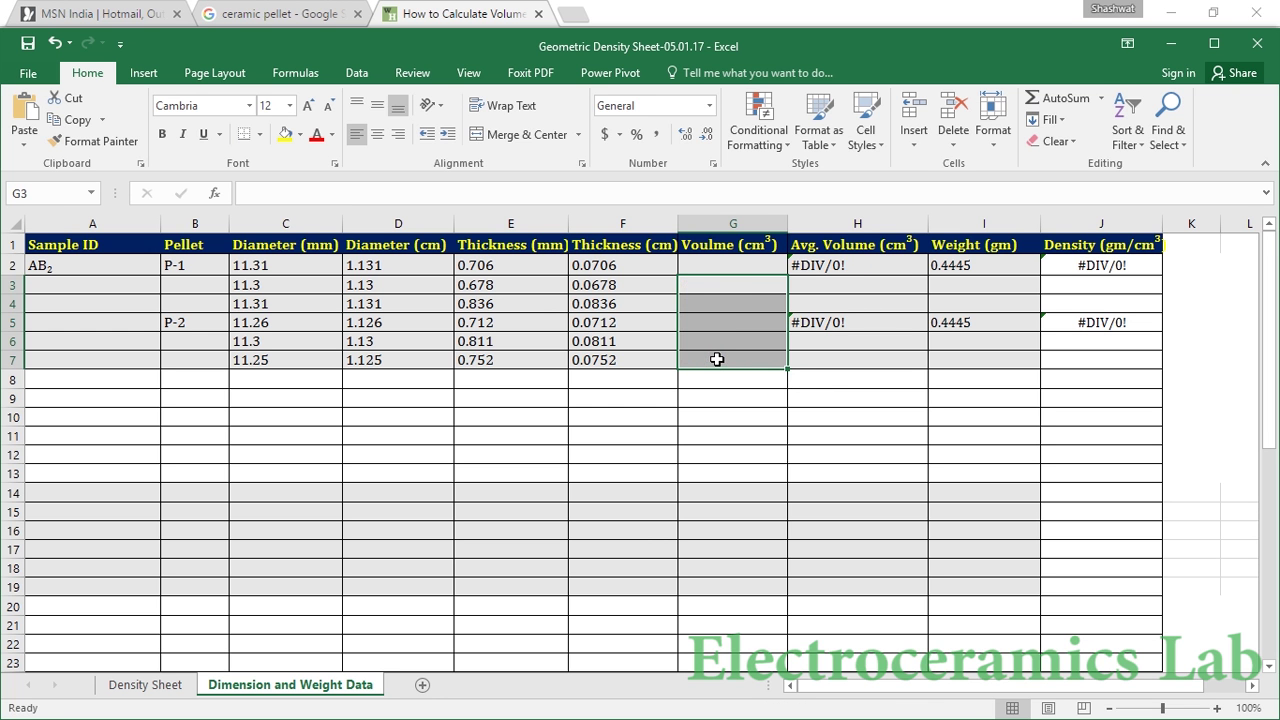
{"action": "double_click", "coordinate": [725, 263]}
Clear the average volume cells H2:H5 and the density cells J2:J5.
{"action": "left_click_drag", "start_coordinate": [831, 268], "coordinate": [835, 325]}
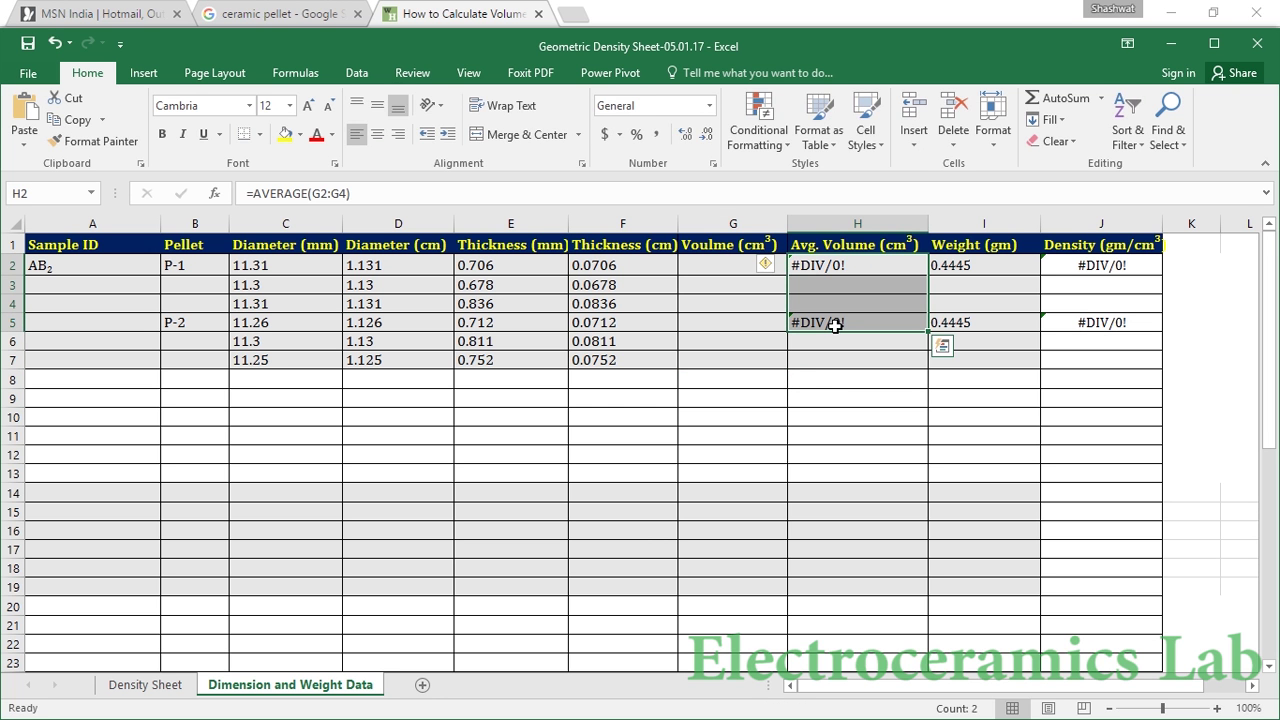
{"action": "key", "text": "Delete"}
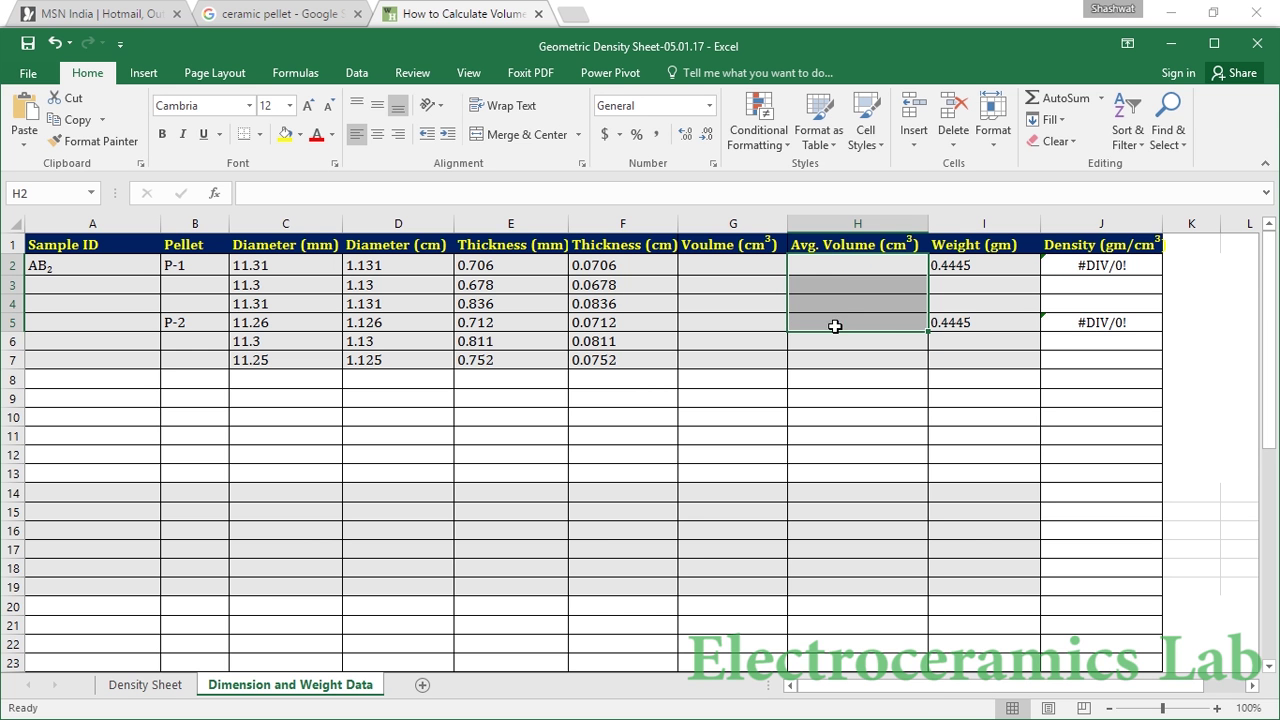
{"action": "left_click", "coordinate": [1091, 268]}
{"action": "left_click_drag", "start_coordinate": [1091, 268], "coordinate": [1101, 322]}
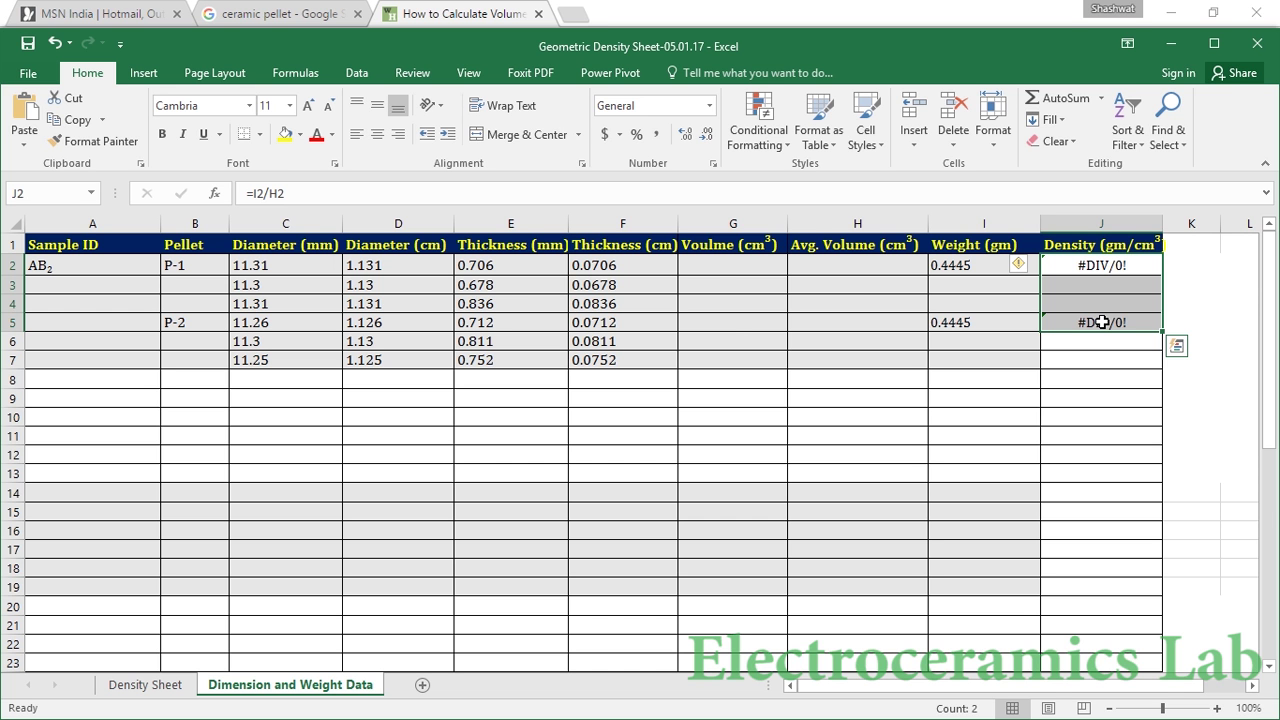
{"action": "key", "text": "Delete"}
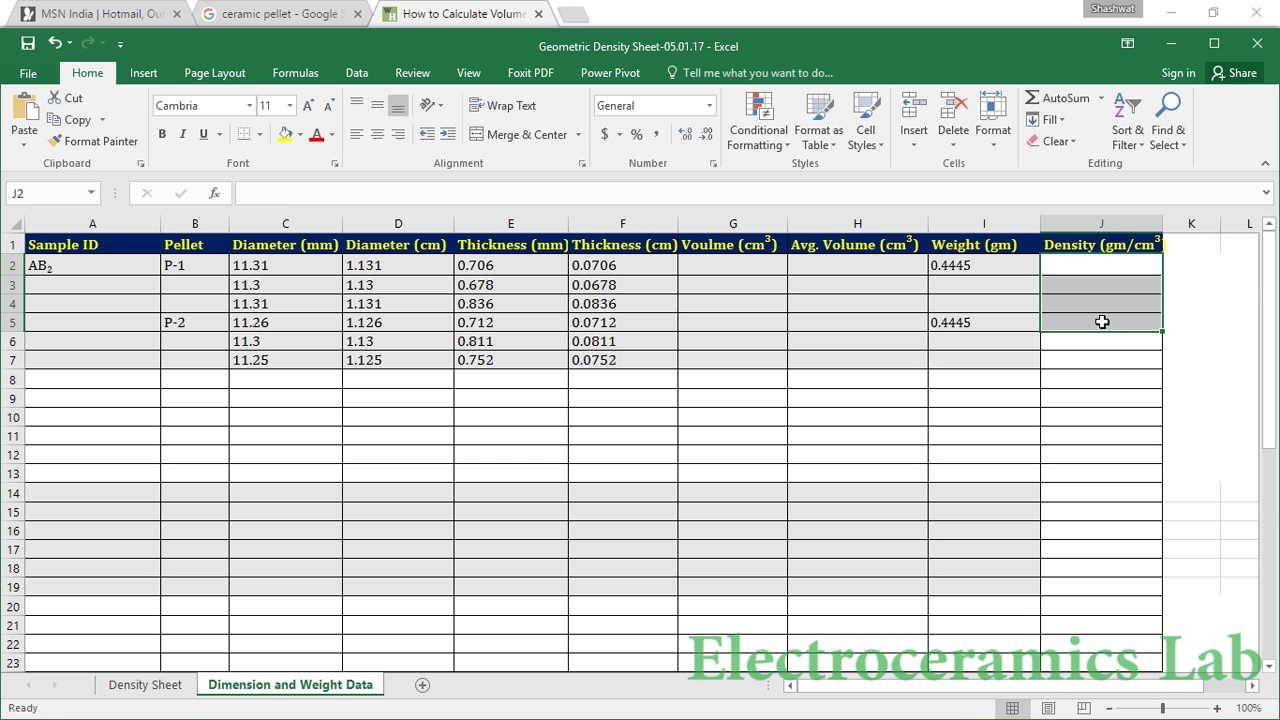
{"action": "left_click", "coordinate": [720, 266]}
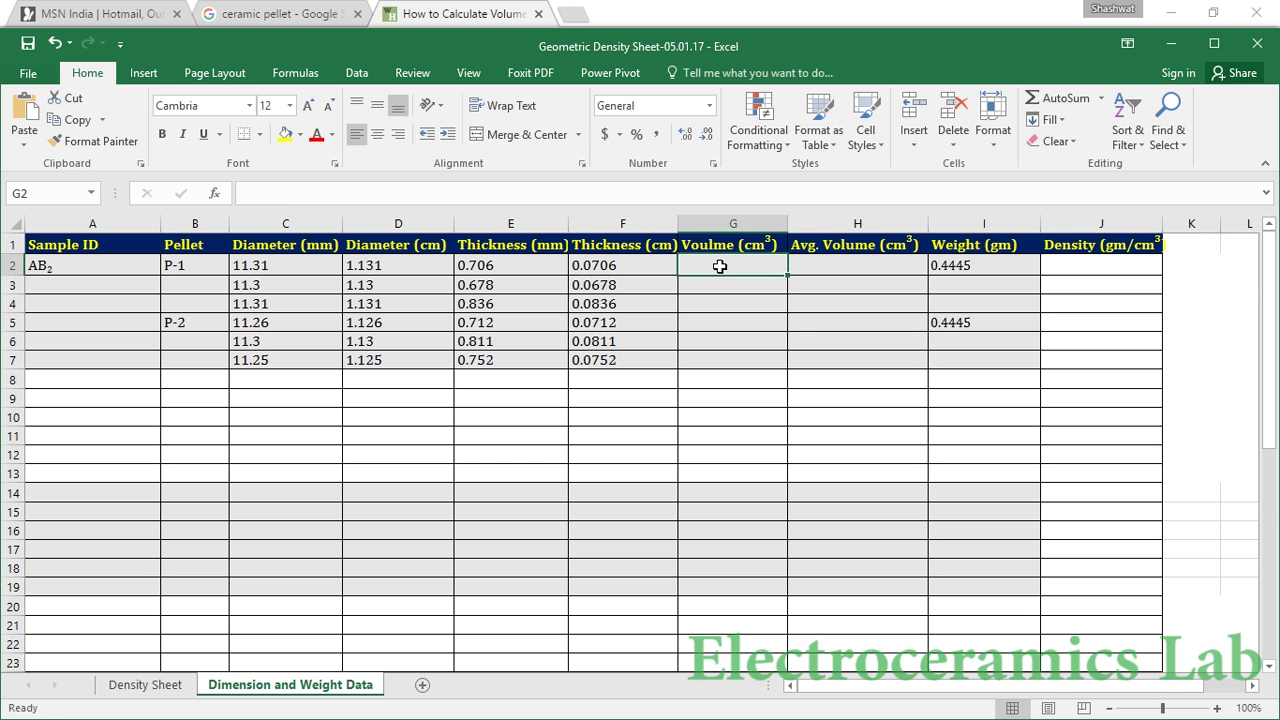
Build the cylinder volume formula =3.141*(D2/2)^2*F2 in G2 from diameter D2 and thickness F2.
{"action": "left_click", "coordinate": [697, 197]}
{"action": "type", "text": "=3.141"}
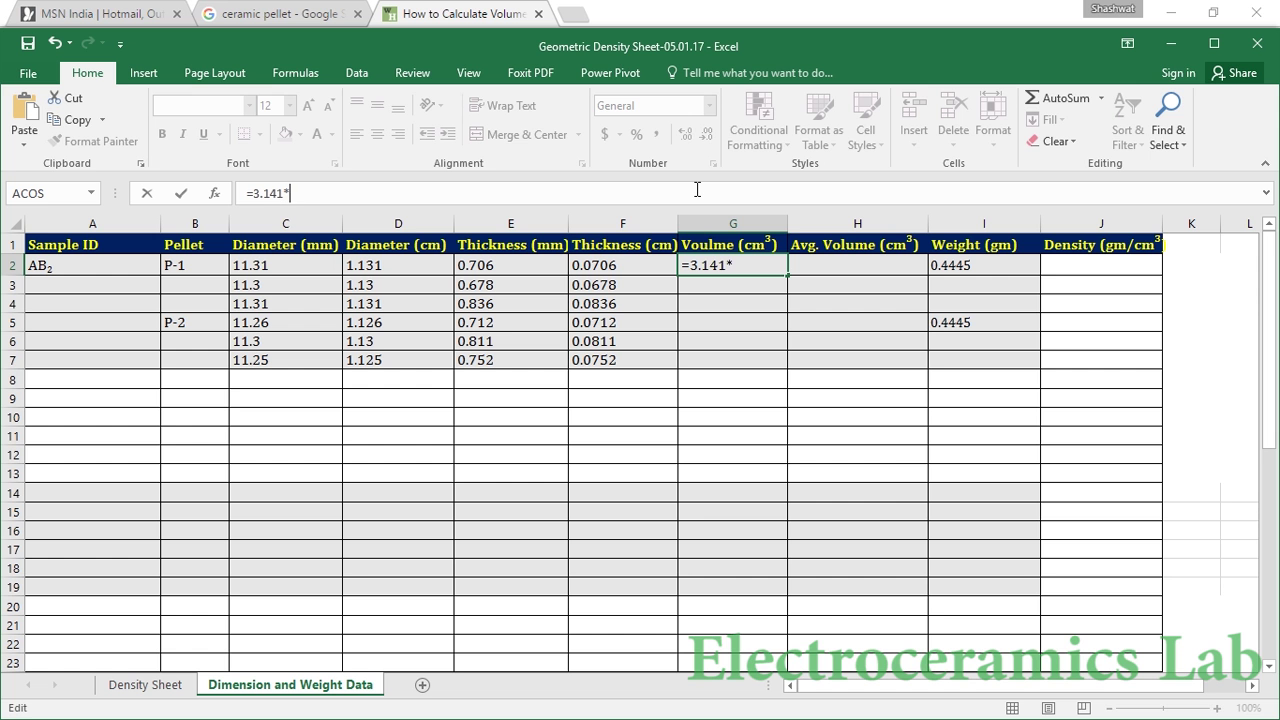
{"action": "type", "text": "*("}
{"action": "left_click", "coordinate": [411, 266]}
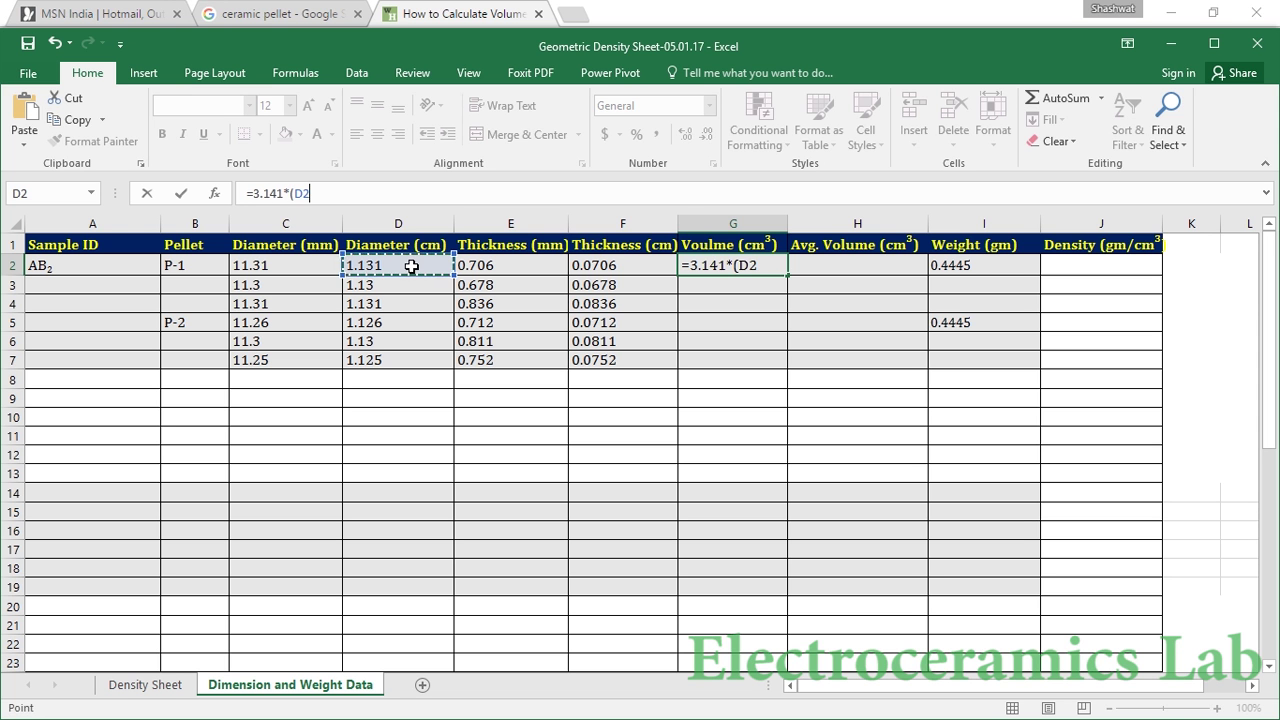
{"action": "type", "text": "/"}
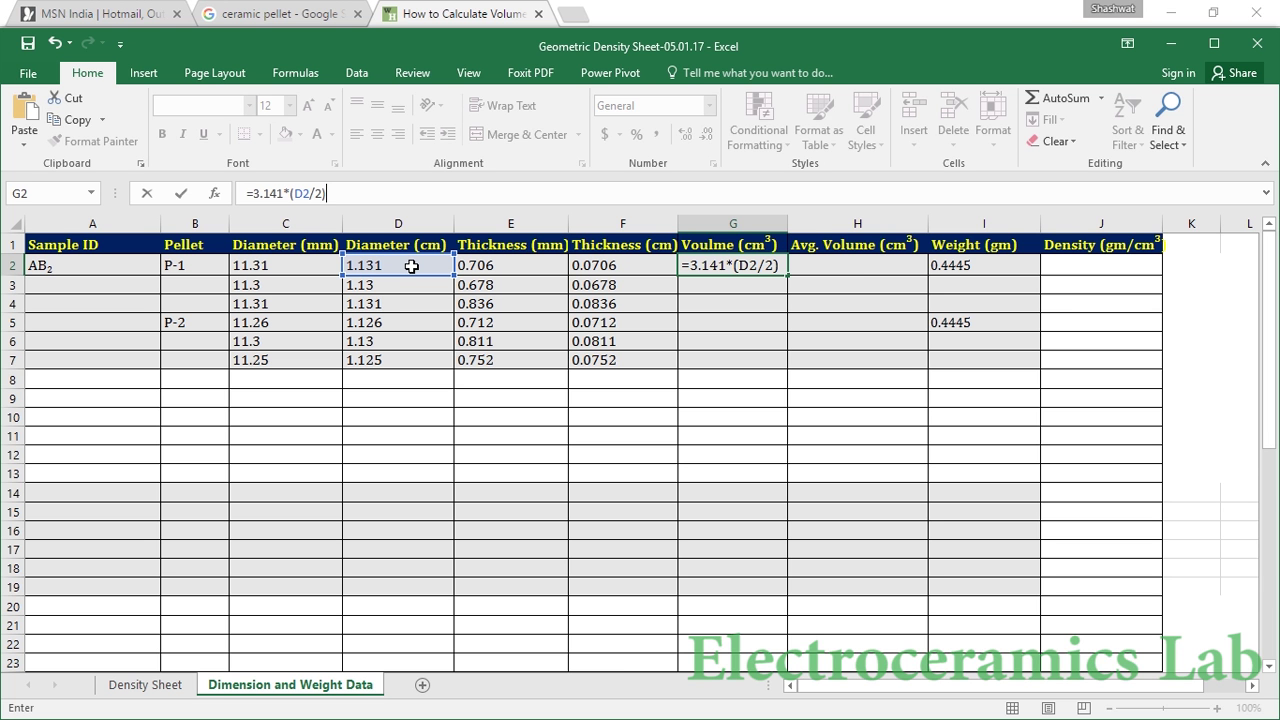
{"action": "type", "text": "2)^2*"}
{"action": "left_click", "coordinate": [628, 272]}
{"action": "key", "text": "Return"}
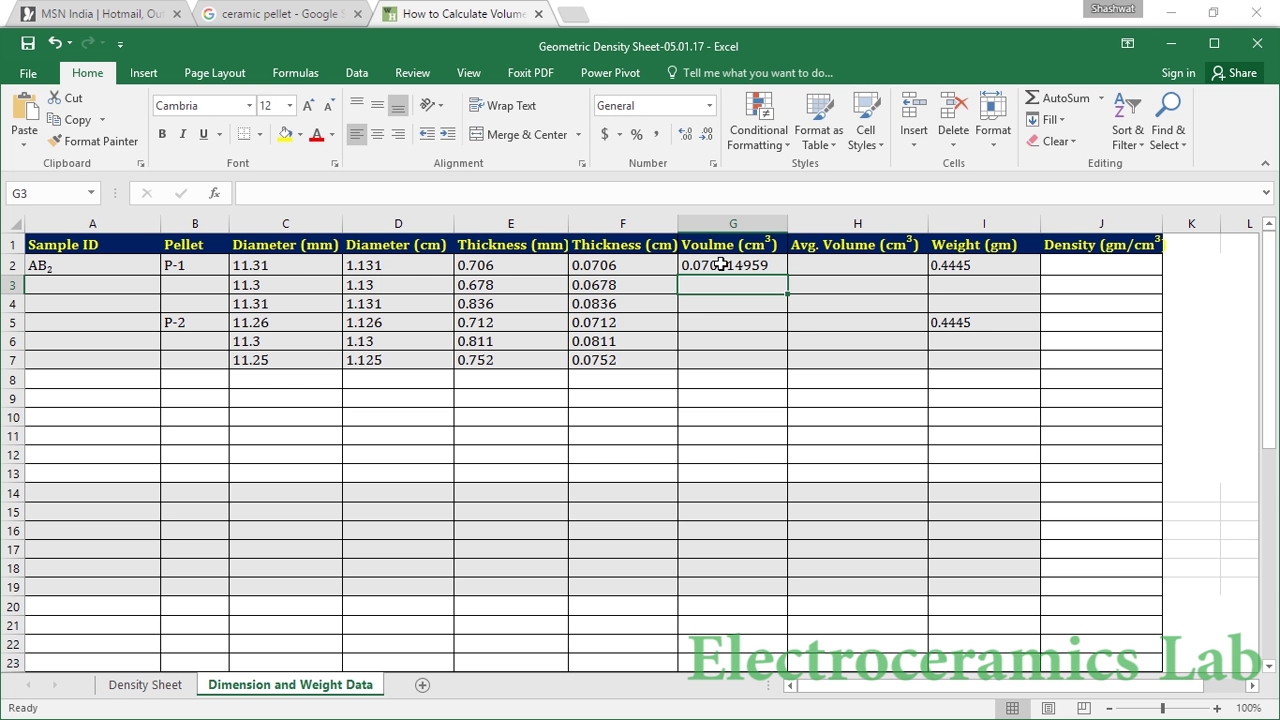
{"action": "left_click", "coordinate": [733, 264]}
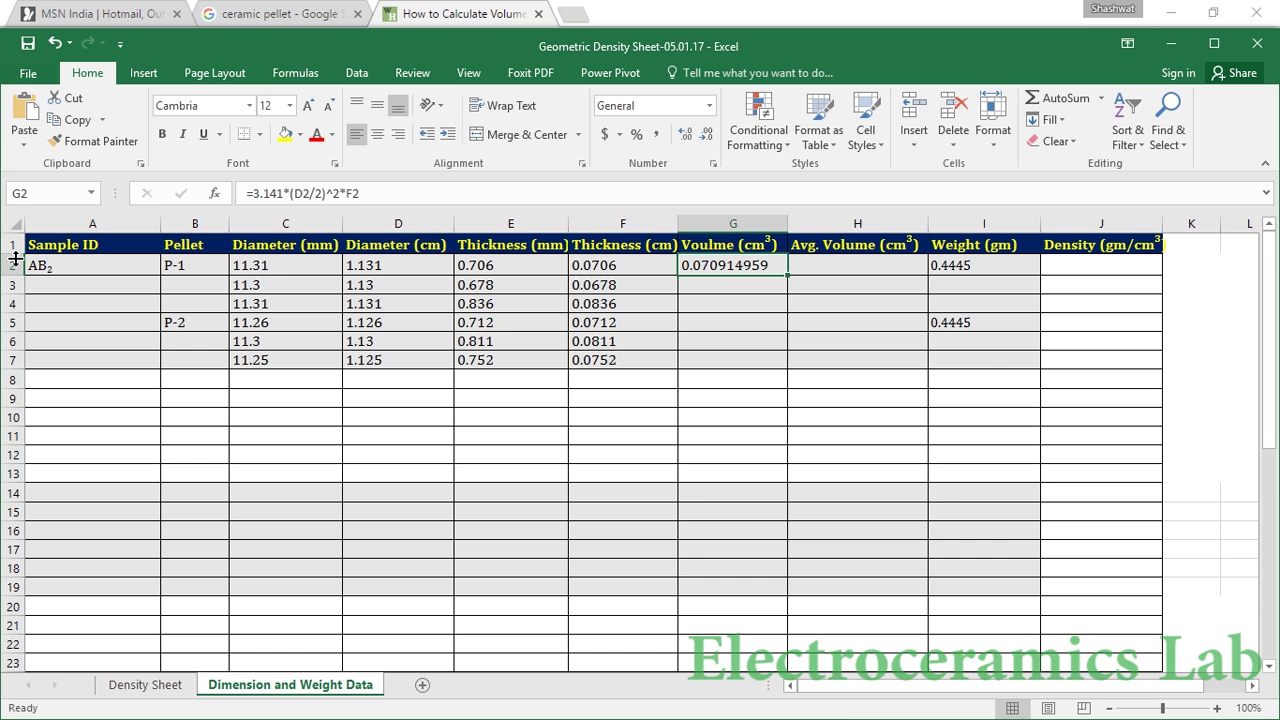
Fill G2's volume formula down to G7, giving volumes from 0.067982092 to 0.083972954.
{"action": "left_click_drag", "start_coordinate": [37, 264], "coordinate": [745, 268]}
{"action": "left_click", "coordinate": [802, 290]}
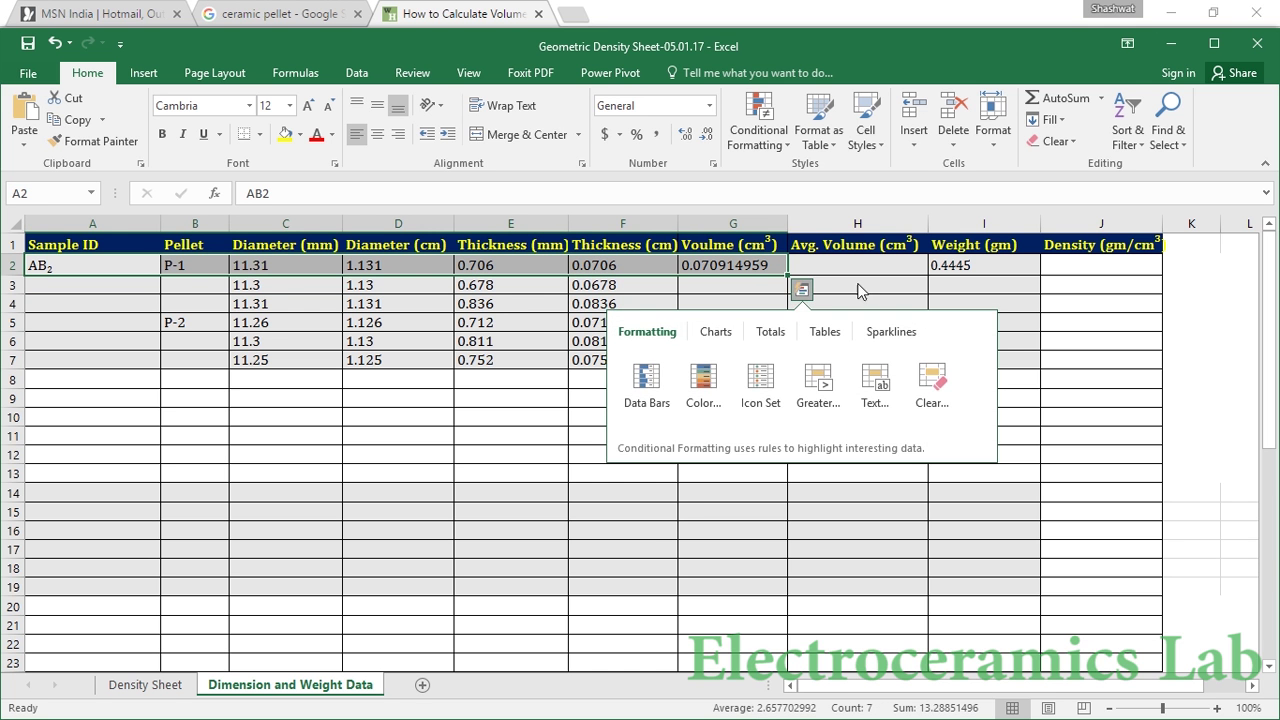
{"action": "left_click", "coordinate": [848, 268]}
{"action": "left_click", "coordinate": [750, 268]}
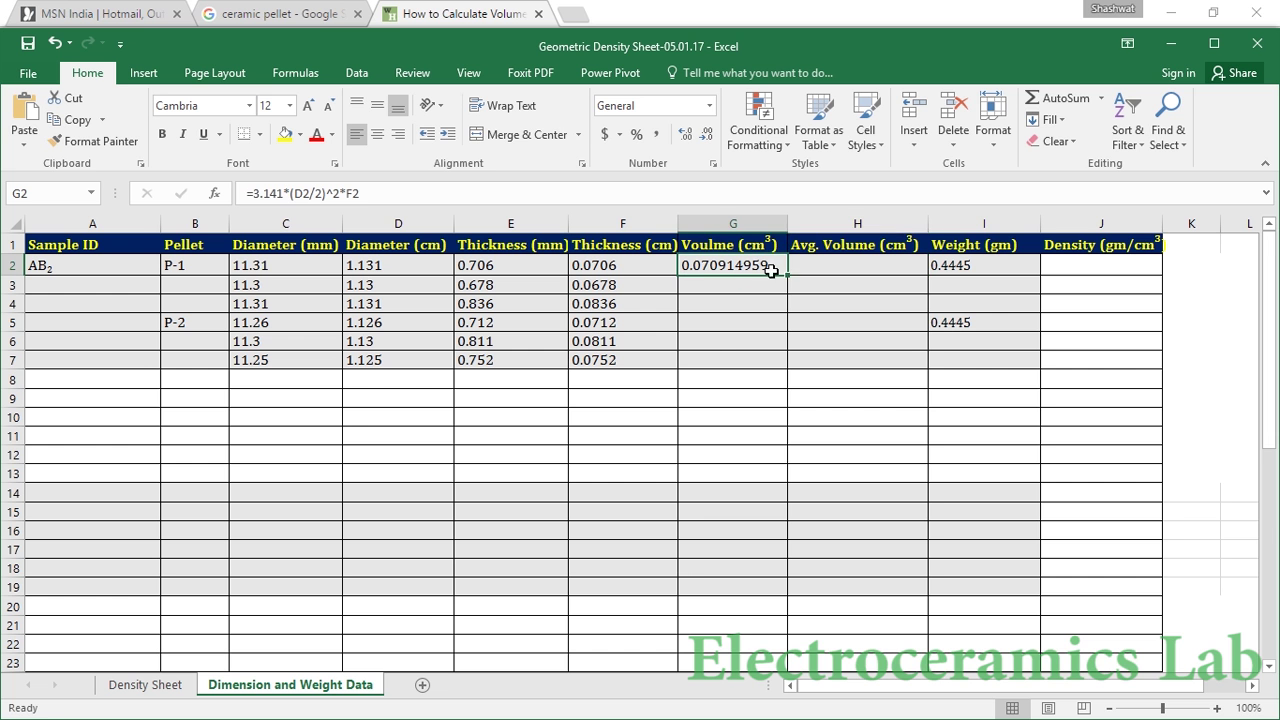
{"action": "left_click_drag", "start_coordinate": [788, 275], "coordinate": [773, 370]}
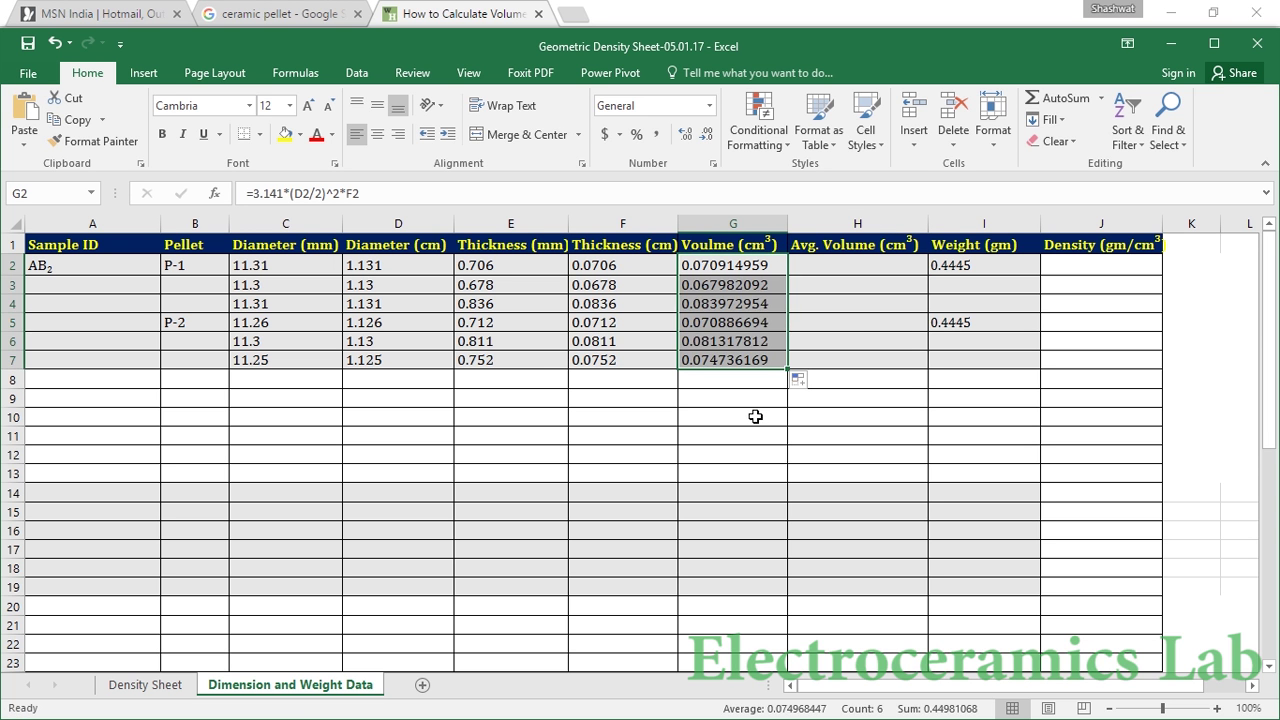
{"action": "left_click", "coordinate": [743, 417]}
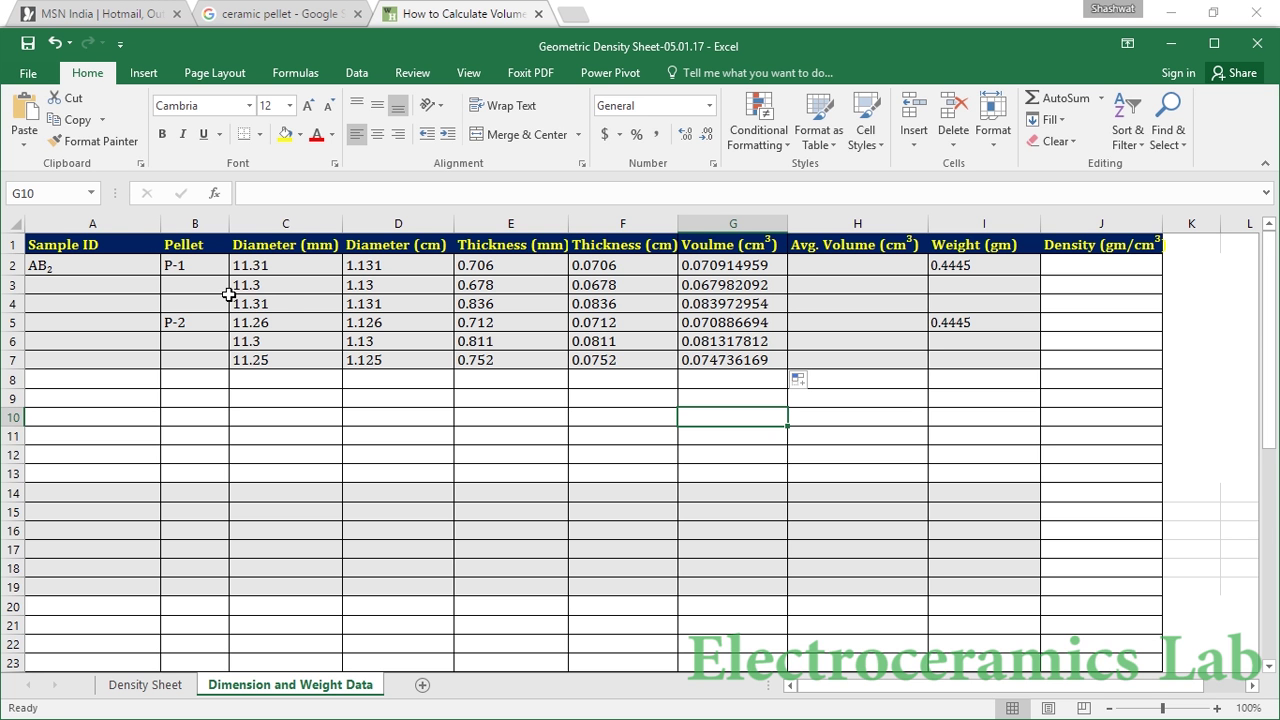
Enter =AVERAGE(G2:G4) in H2 to average P-1's three volumes, giving 0.074290002.
{"action": "left_click", "coordinate": [823, 262]}
{"action": "type", "text": "="}
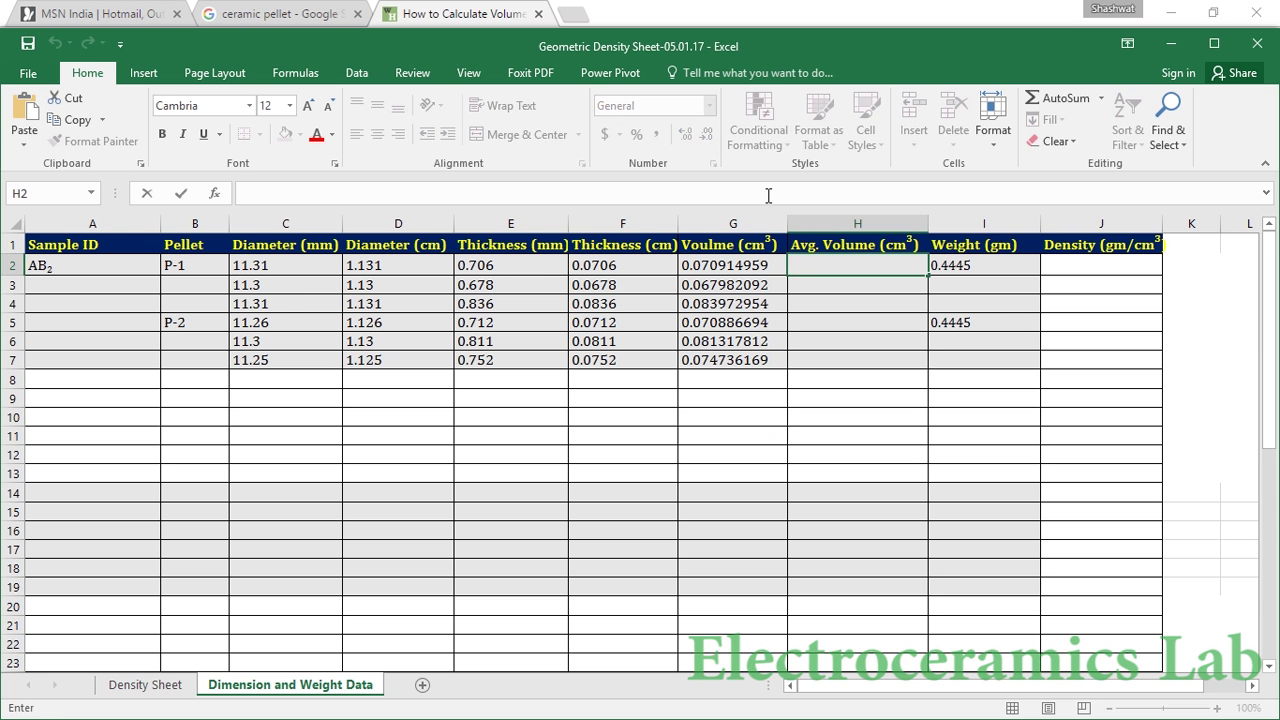
{"action": "type", "text": "="}
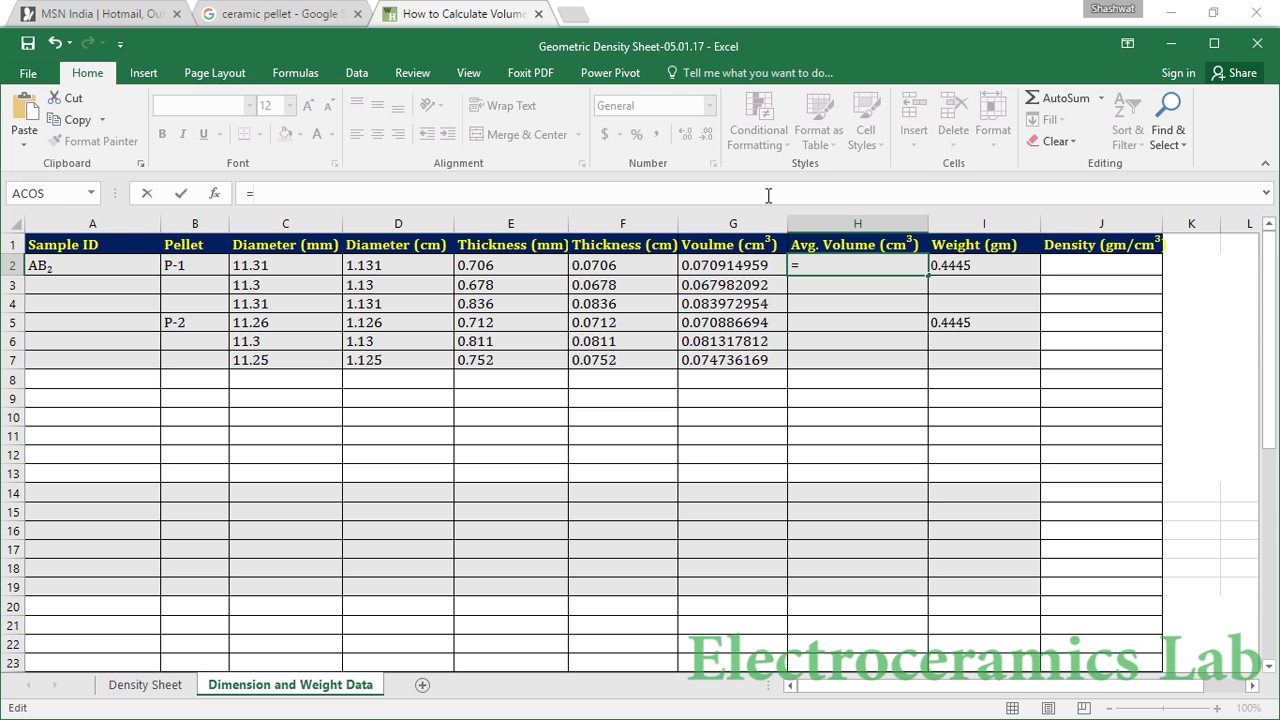
{"action": "type", "text": "Aver"}
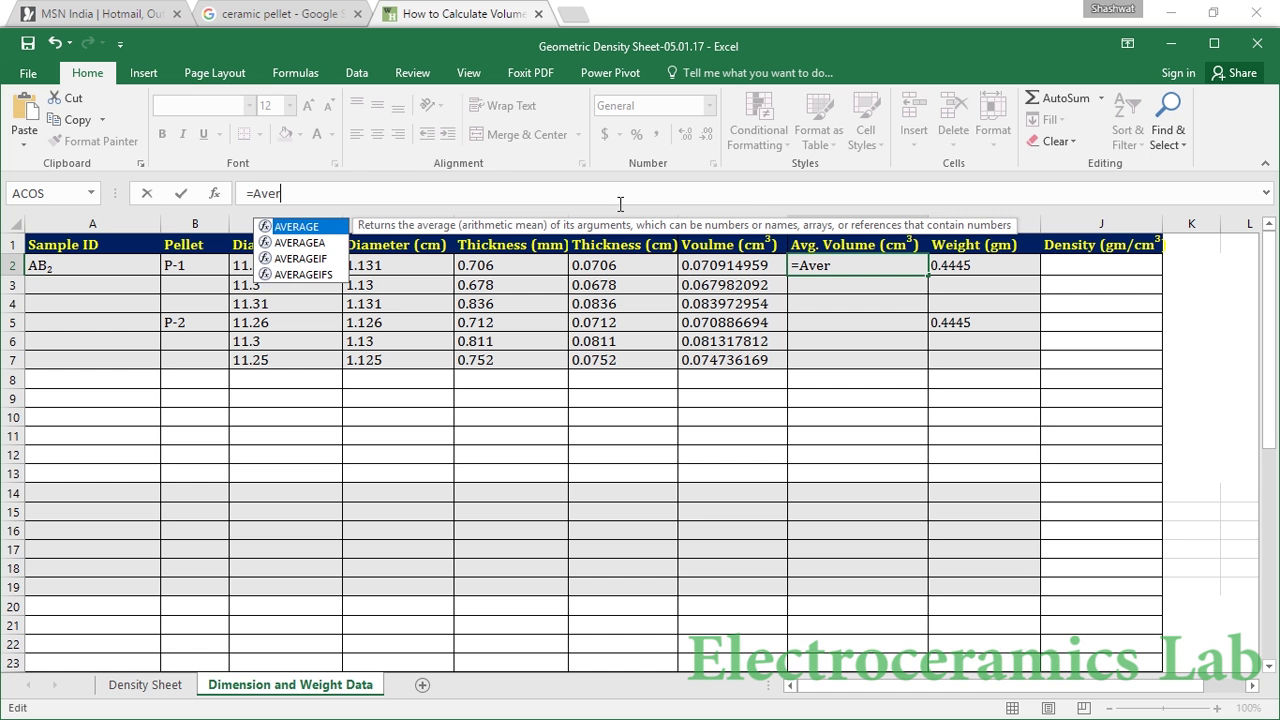
{"action": "double_click", "coordinate": [318, 227]}
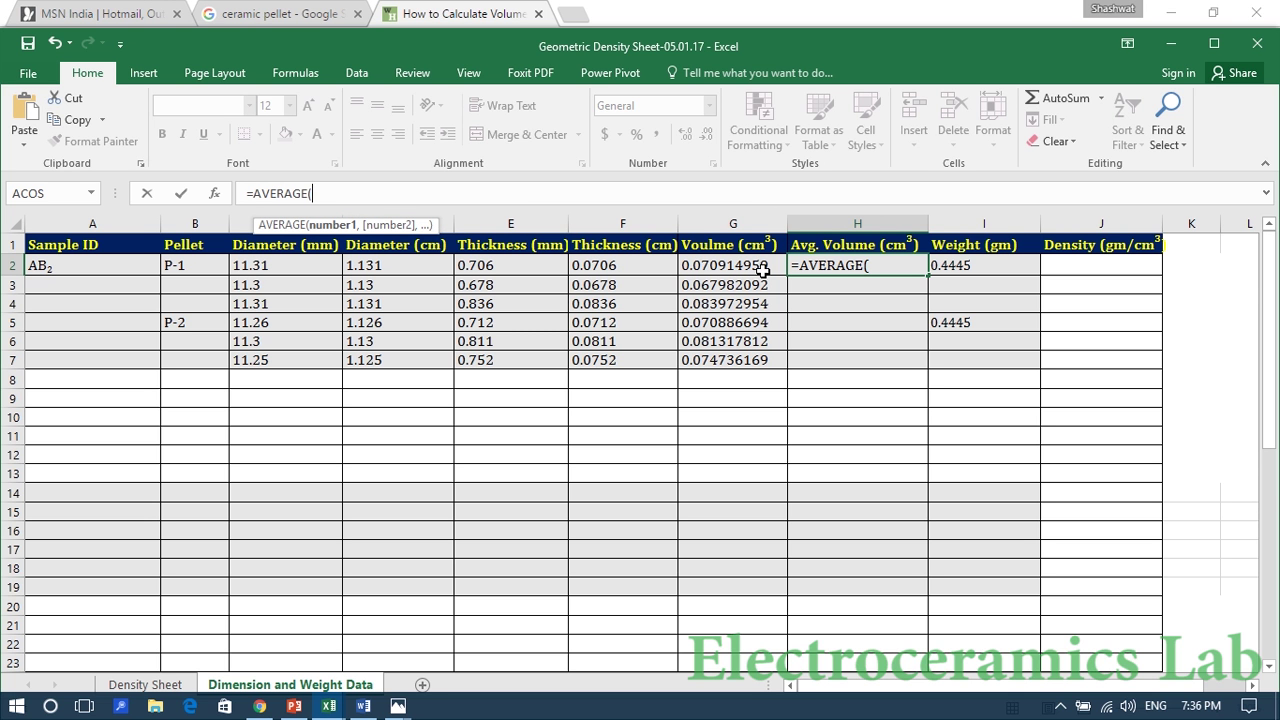
{"action": "left_click", "coordinate": [688, 264]}
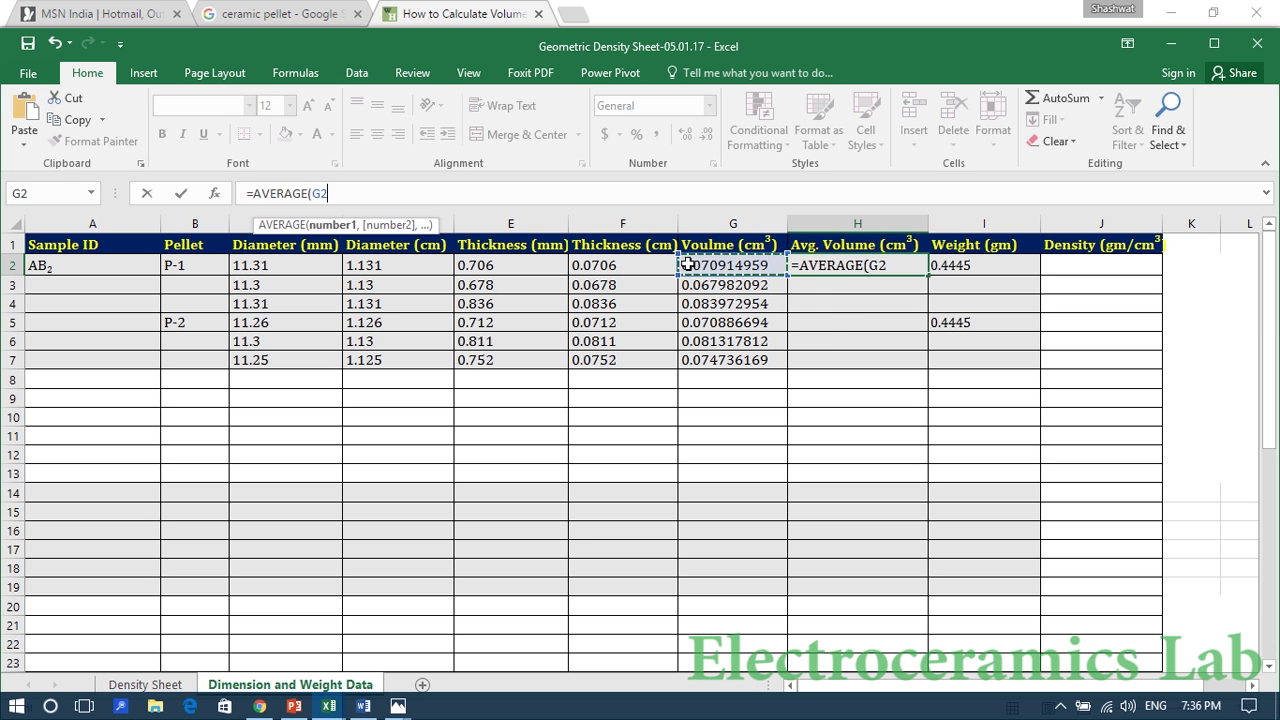
{"action": "left_click_drag", "start_coordinate": [688, 264], "coordinate": [730, 297]}
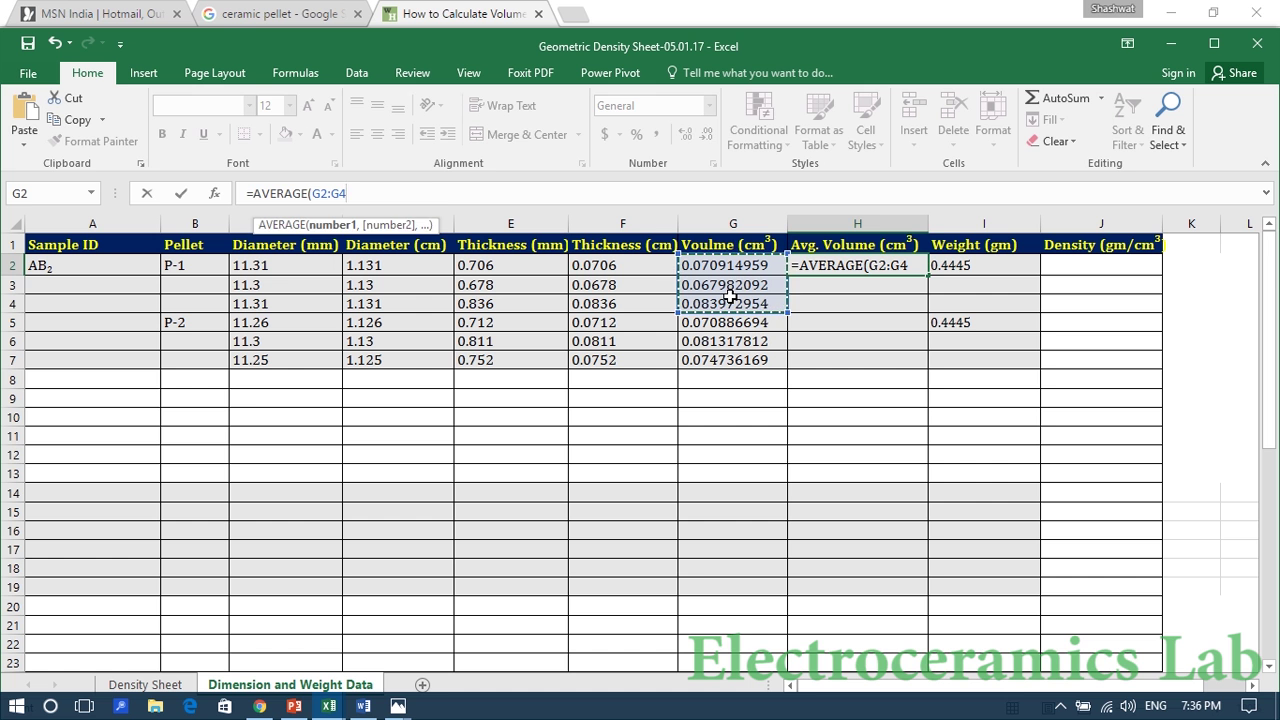
{"action": "type", "text": ")"}
{"action": "key", "text": "Return"}
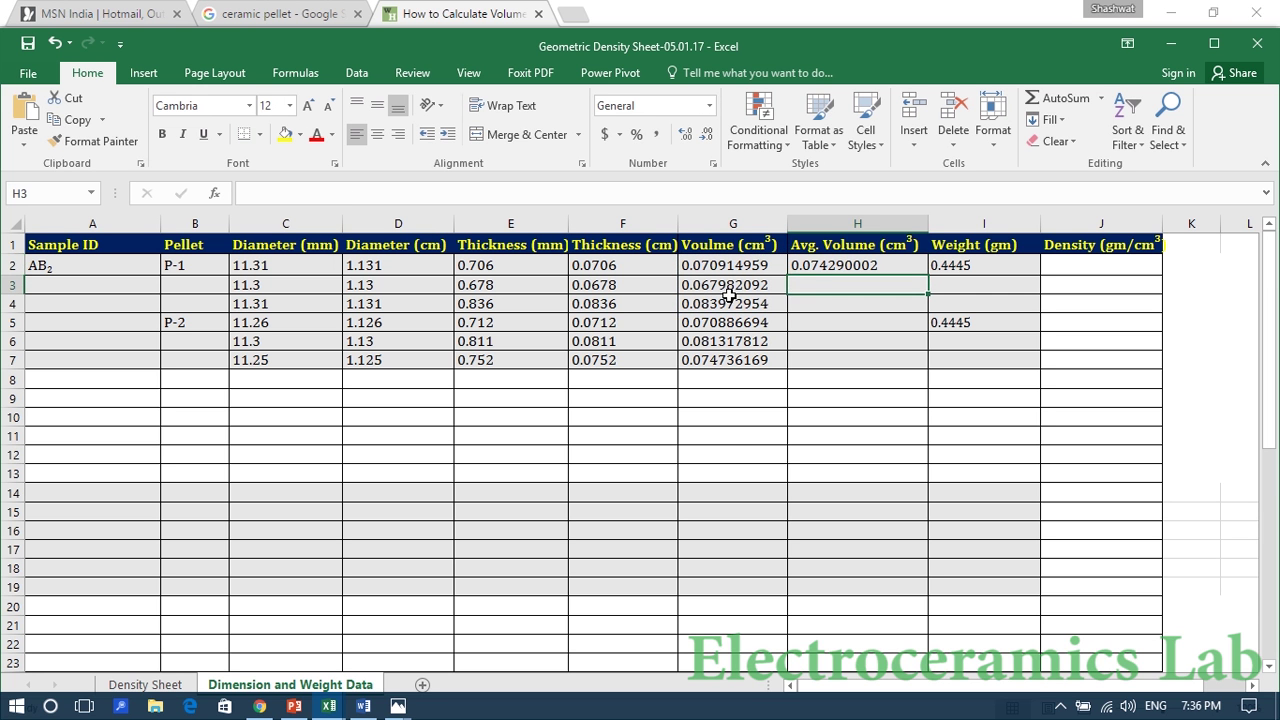
{"action": "left_click", "coordinate": [835, 265]}
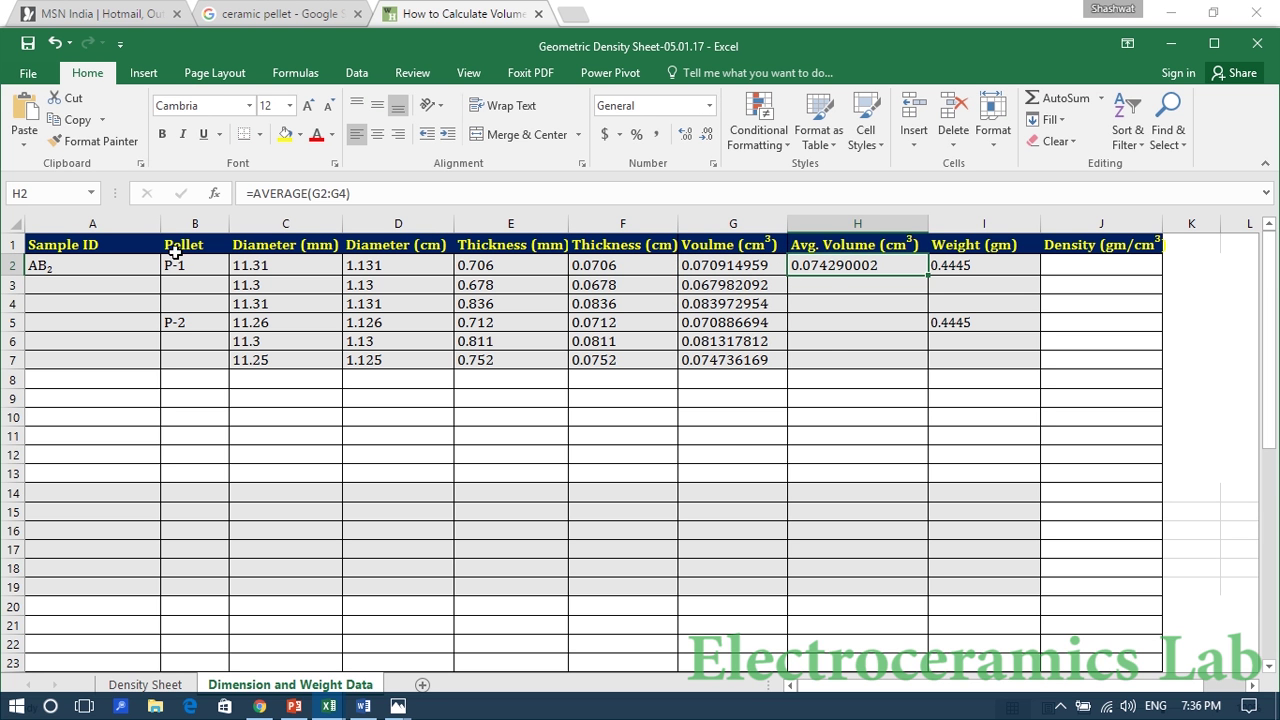
Enter =AVERAGE(G5:G7) in H5 to average P-2's three volumes, giving 0.075646892.
{"action": "double_click", "coordinate": [827, 323]}
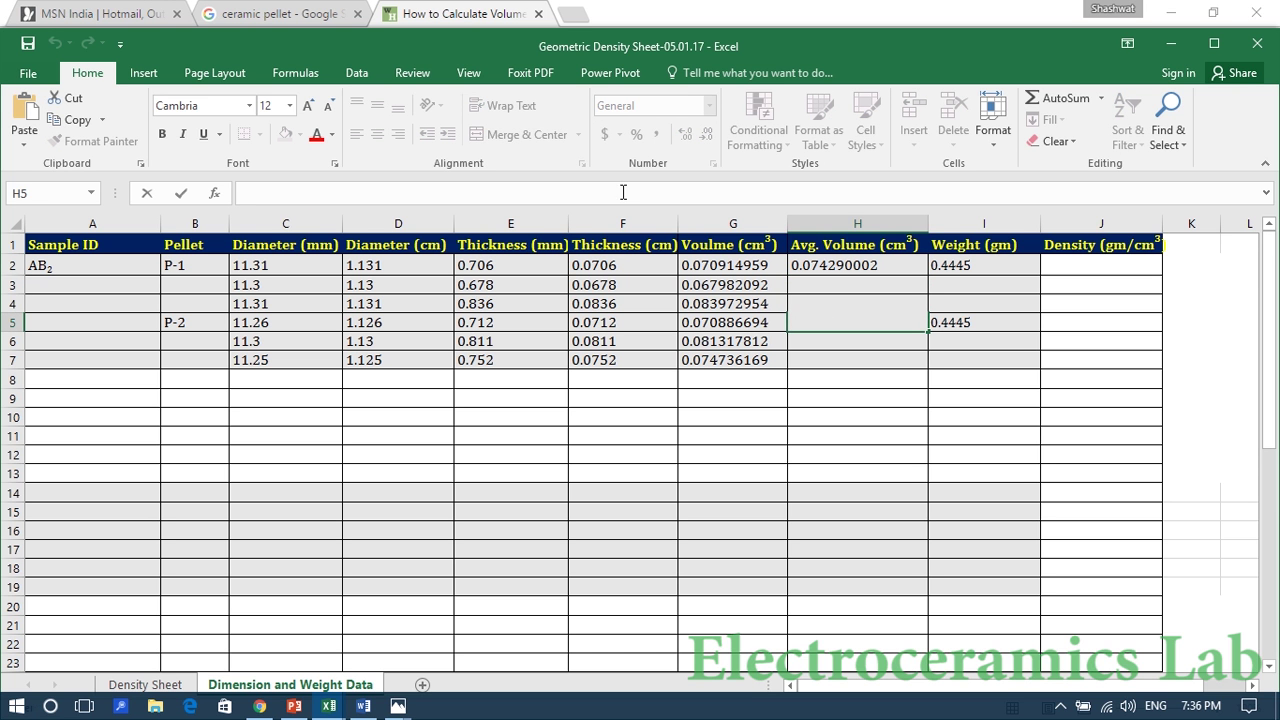
{"action": "type", "text": "="}
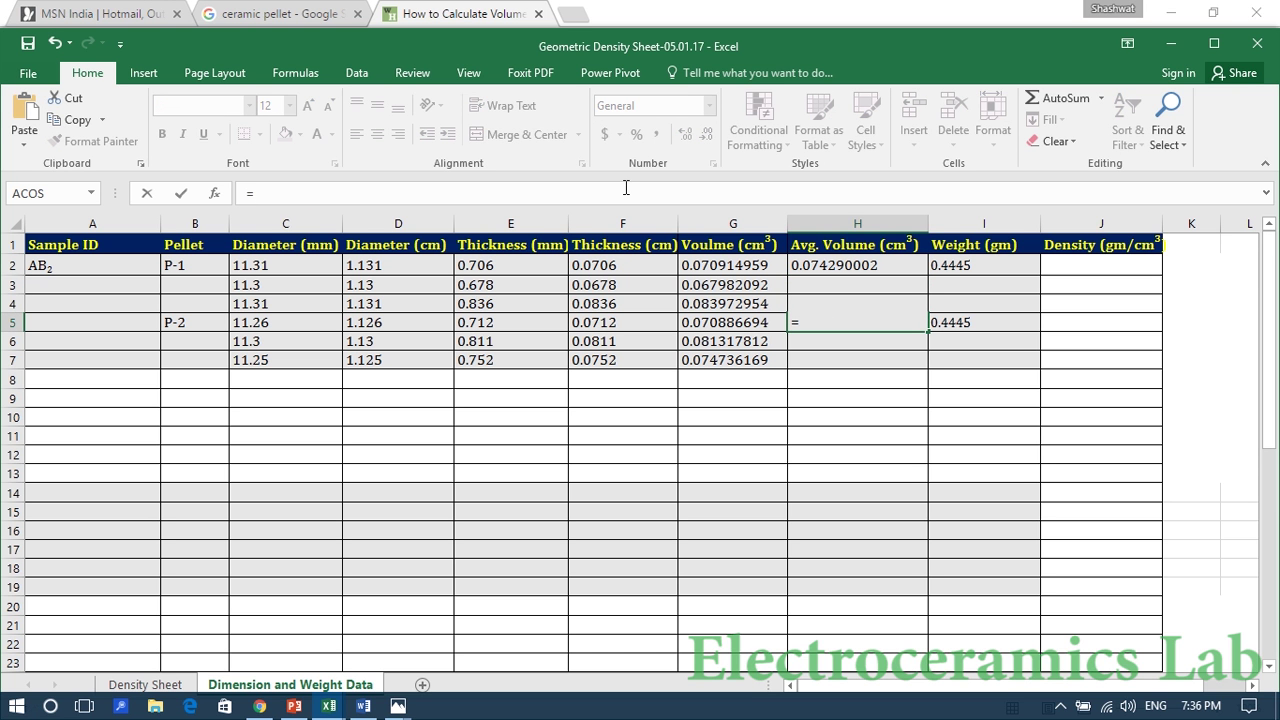
{"action": "type", "text": "("}
{"action": "key", "text": "BackSpace"}
{"action": "type", "text": "A"}
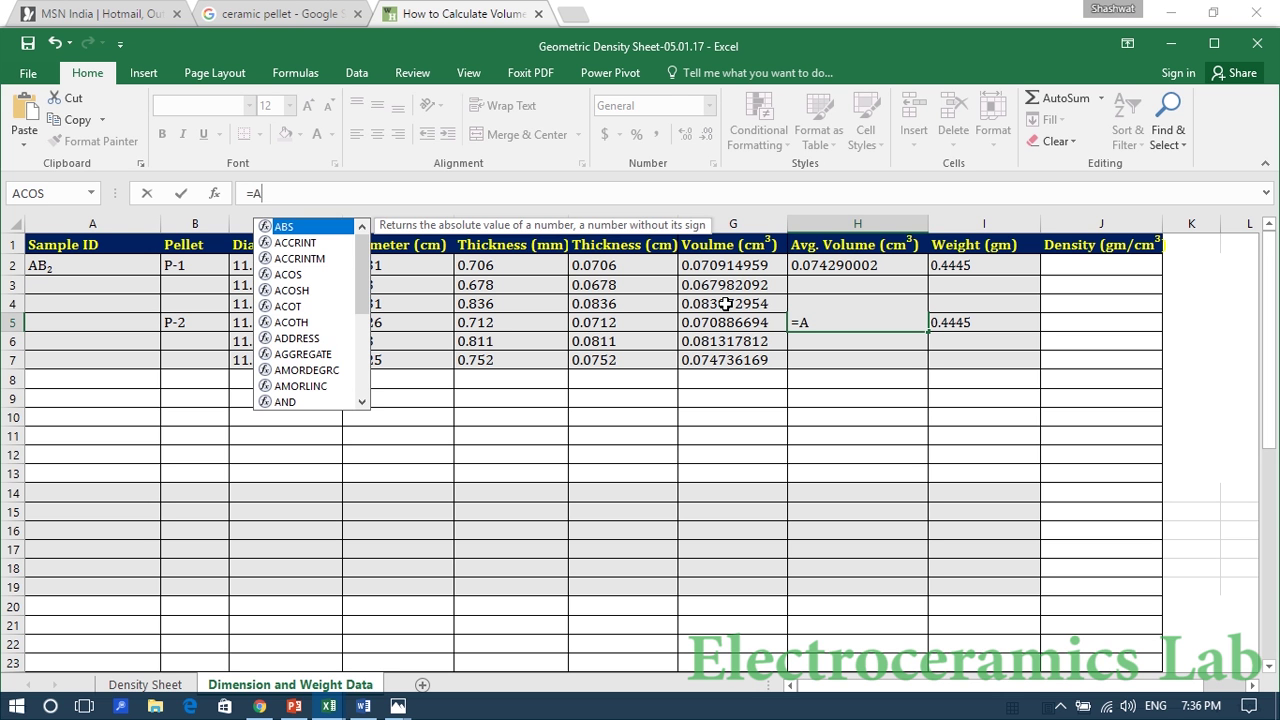
{"action": "type", "text": "ver"}
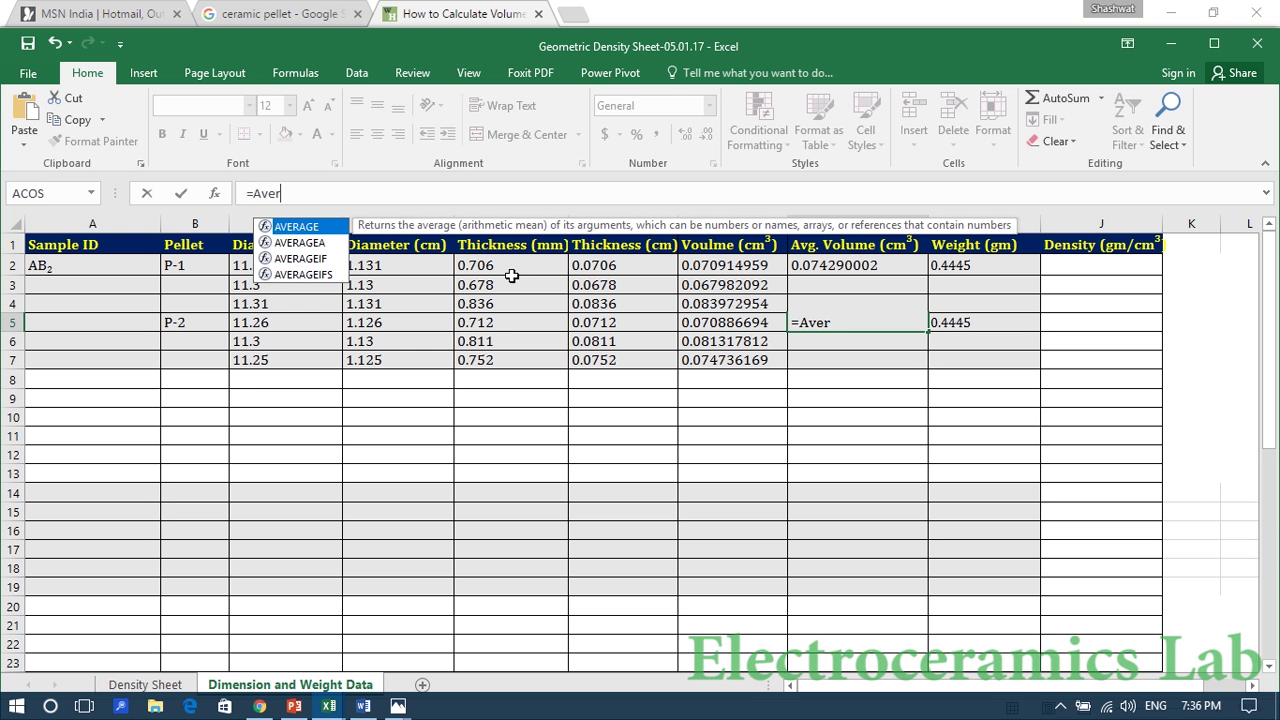
{"action": "key", "text": "Tab"}
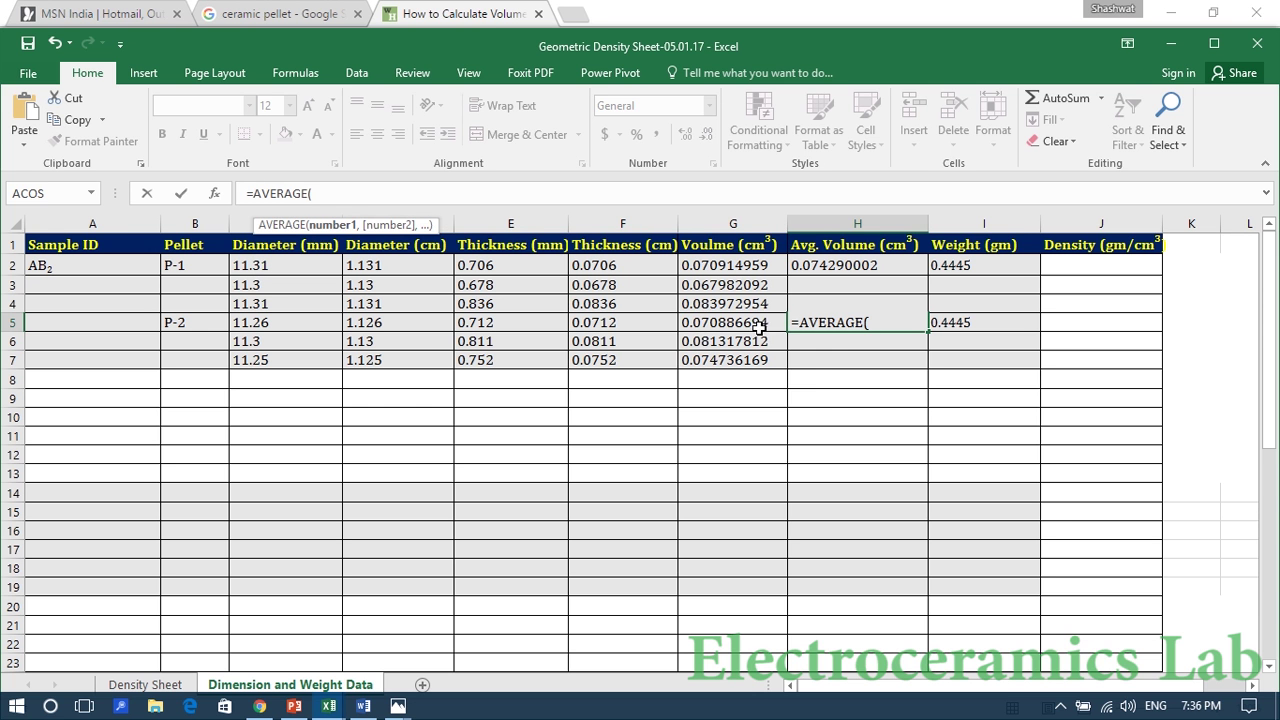
{"action": "left_click_drag", "start_coordinate": [760, 324], "coordinate": [758, 359]}
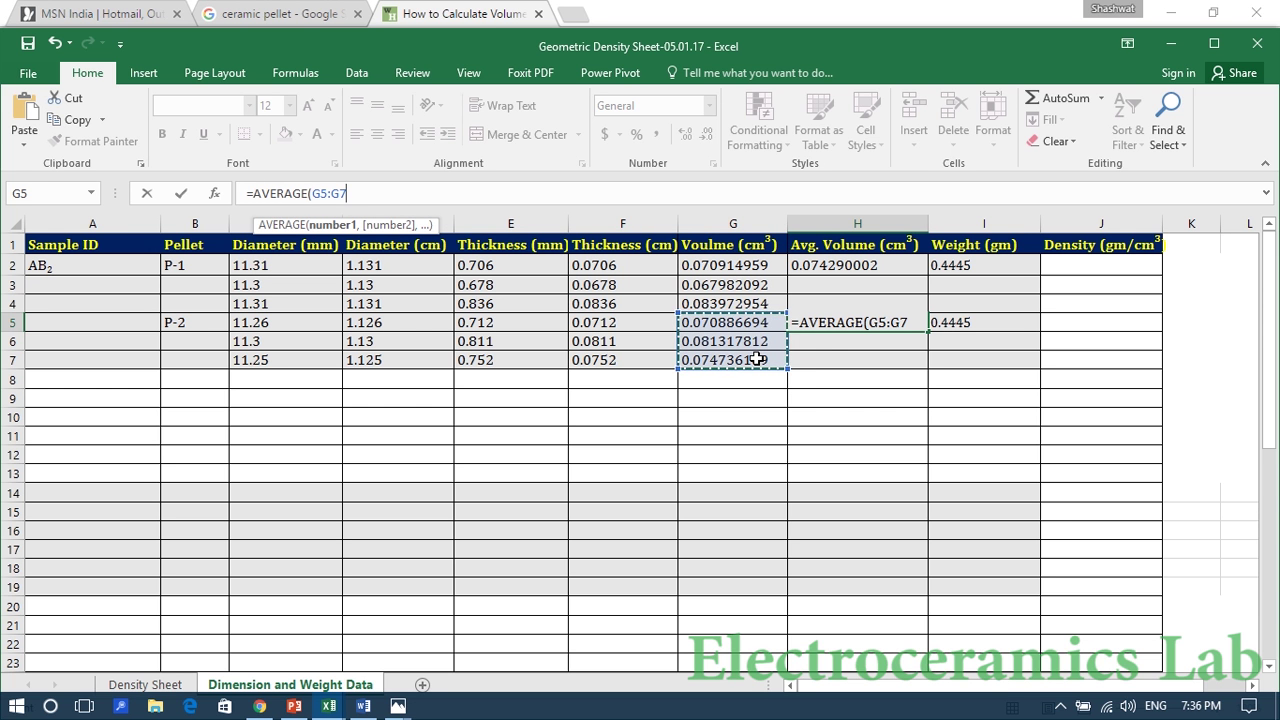
{"action": "type", "text": ")"}
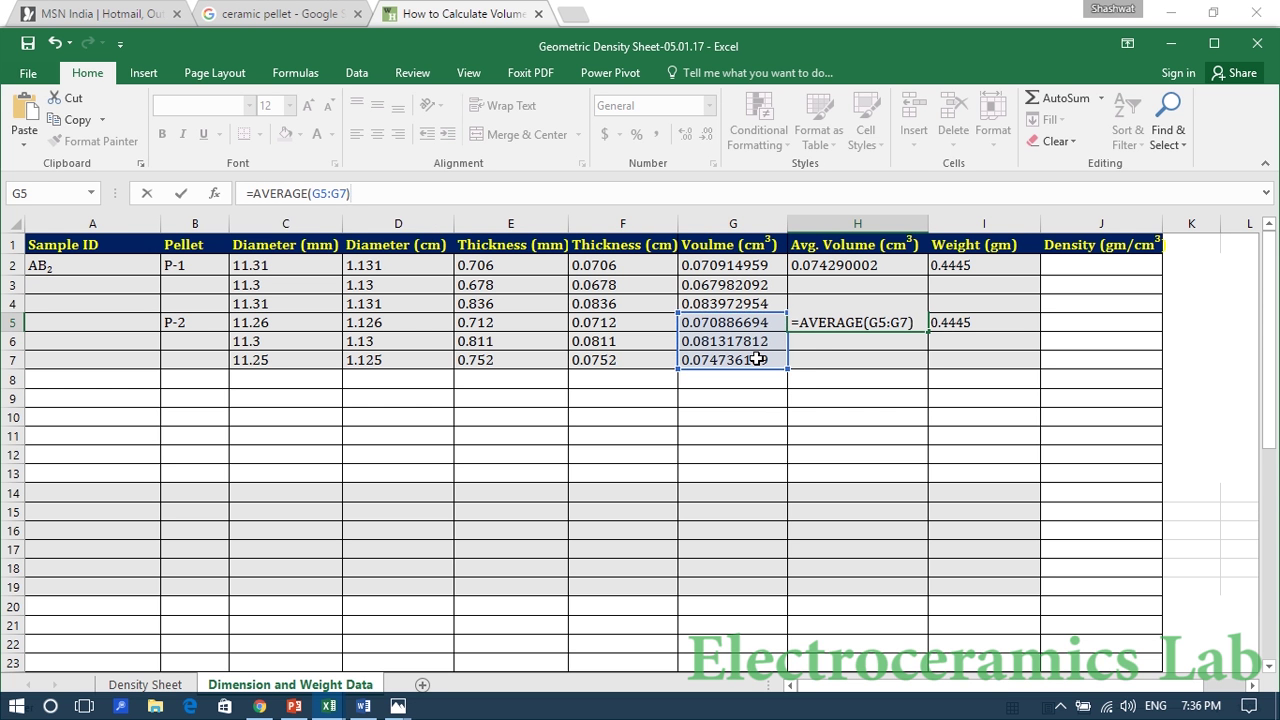
{"action": "key", "text": "Return"}
{"action": "left_click", "coordinate": [912, 398]}
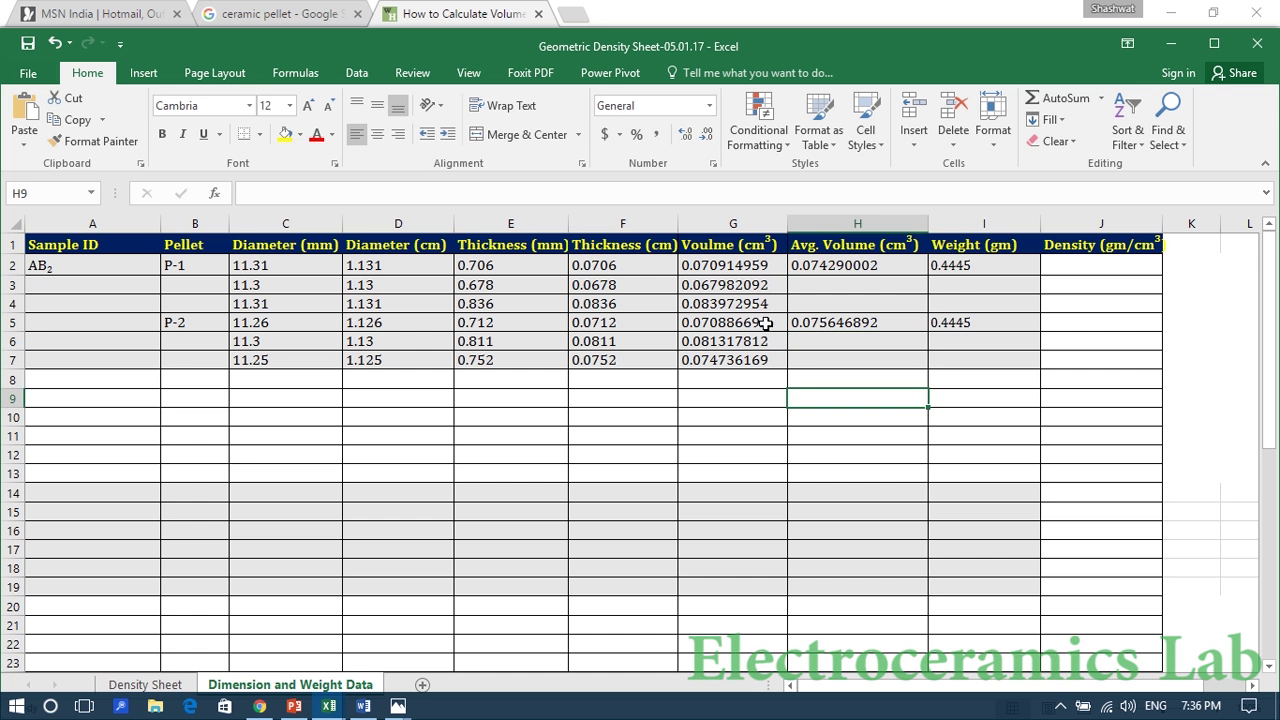
{"action": "left_click", "coordinate": [978, 268]}
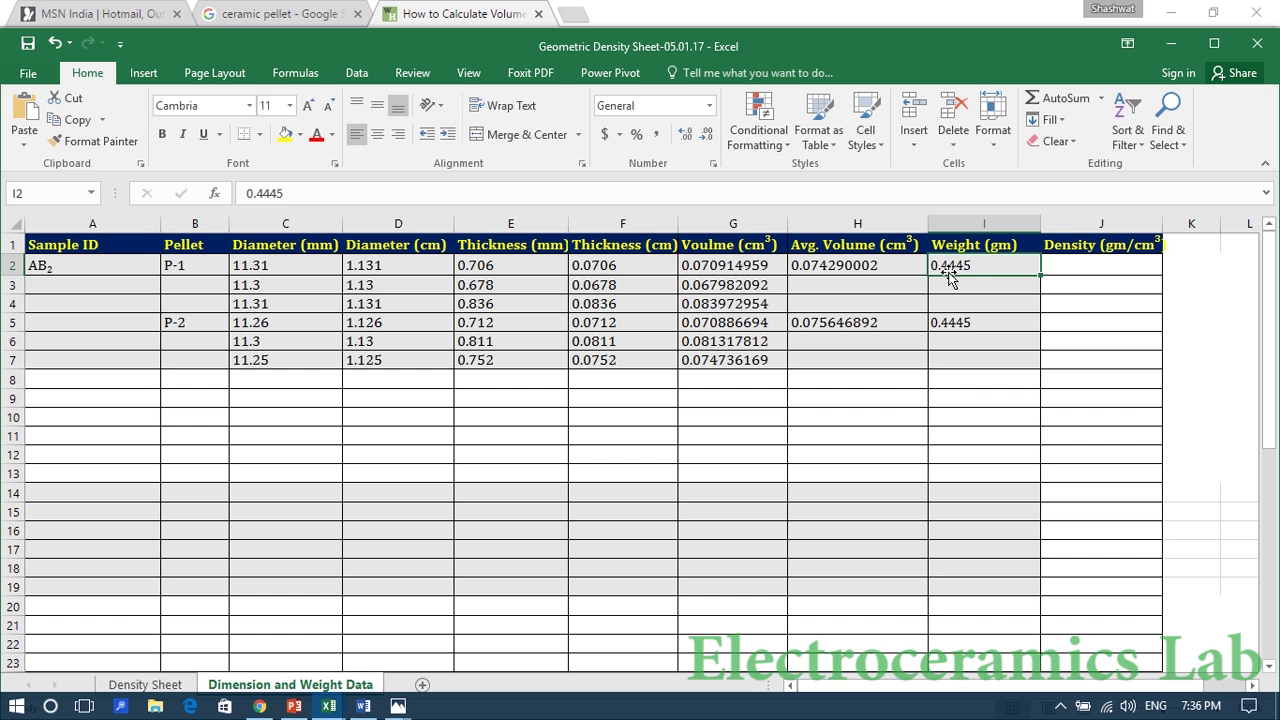
{"action": "left_click", "coordinate": [972, 328]}
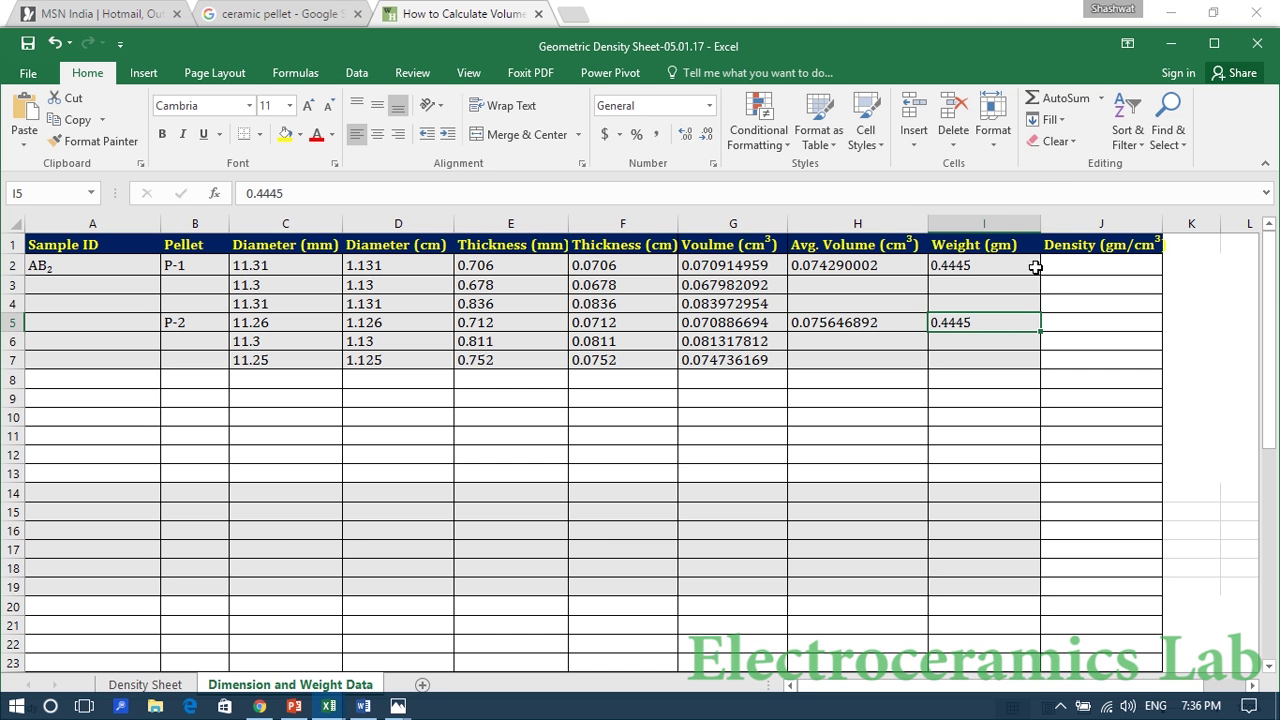
{"action": "double_click", "coordinate": [1068, 268]}
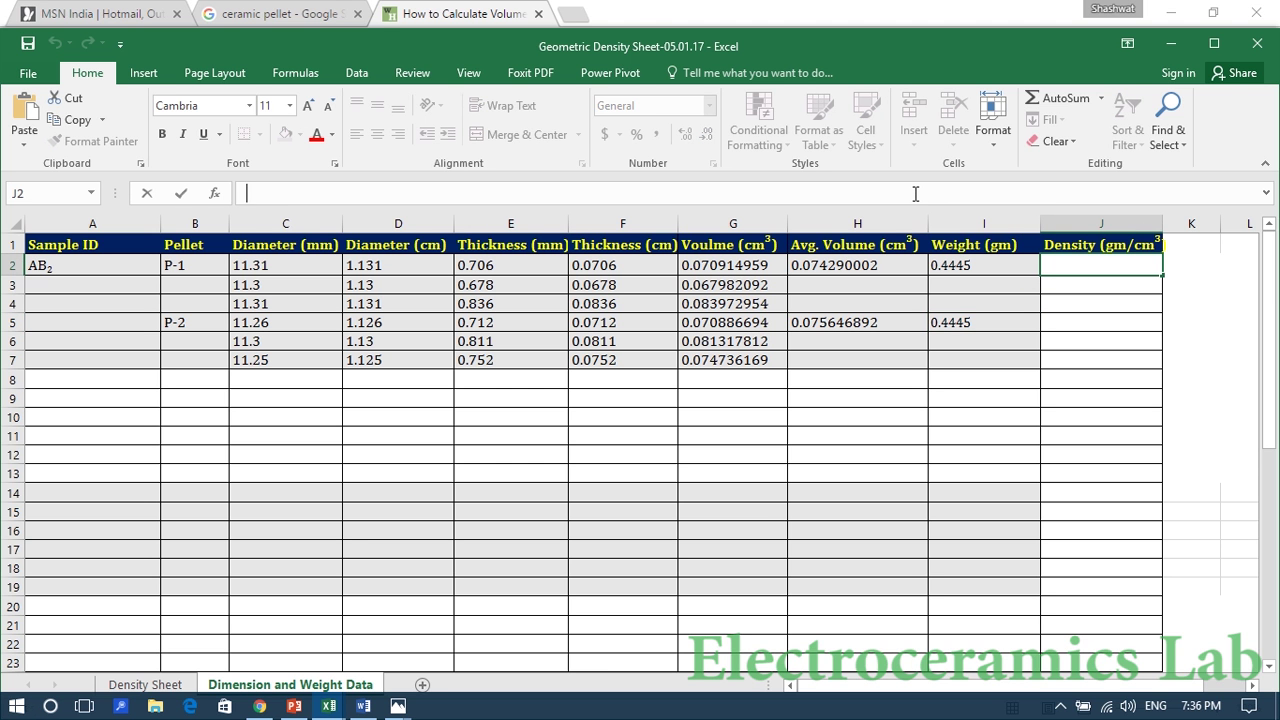
Enter =I2/H2 in J2, dividing P-1's weight by its average volume.
{"action": "type", "text": "="}
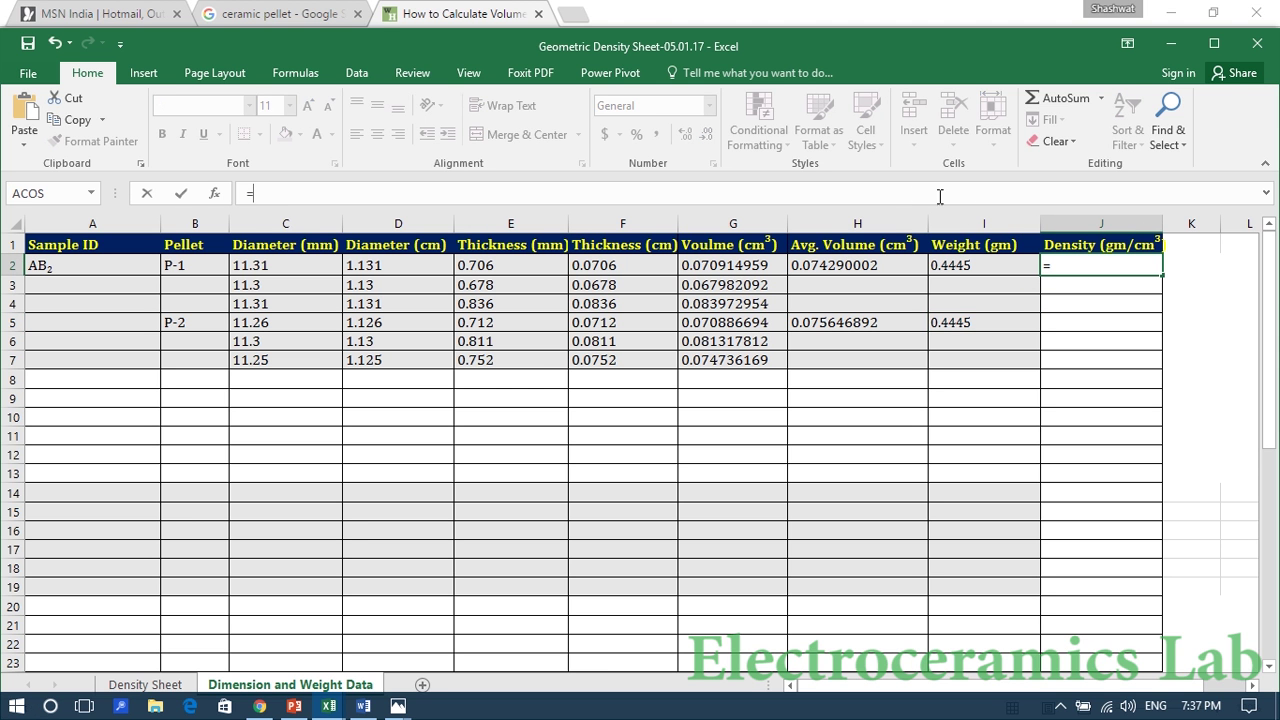
{"action": "left_click", "coordinate": [957, 267]}
{"action": "type", "text": "/"}
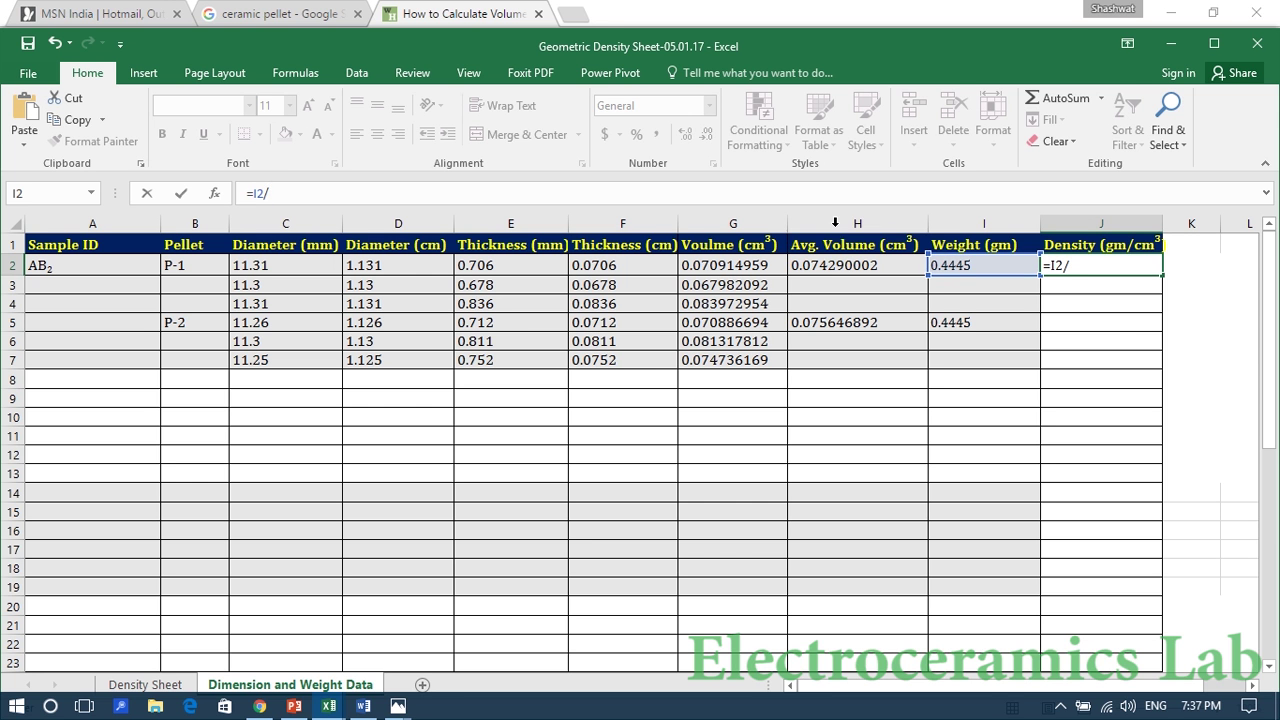
{"action": "left_click", "coordinate": [820, 267]}
{"action": "key", "text": "Return"}
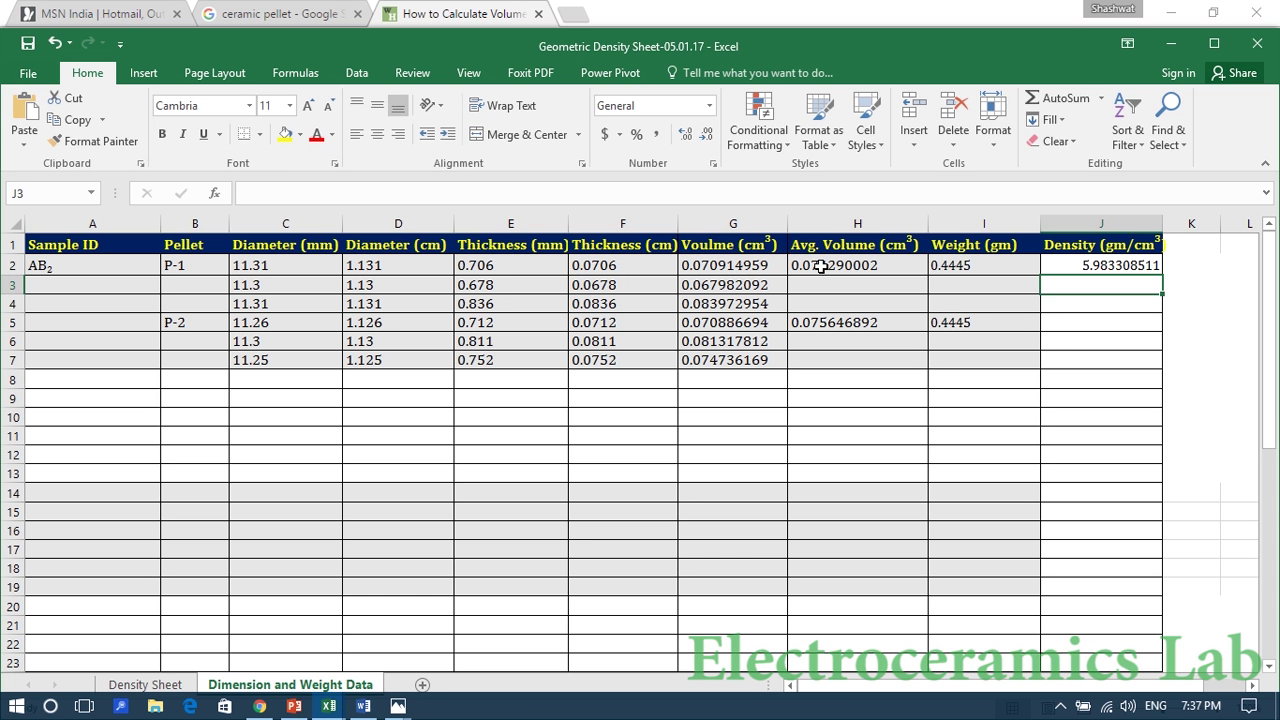
{"action": "left_click", "coordinate": [1110, 267]}
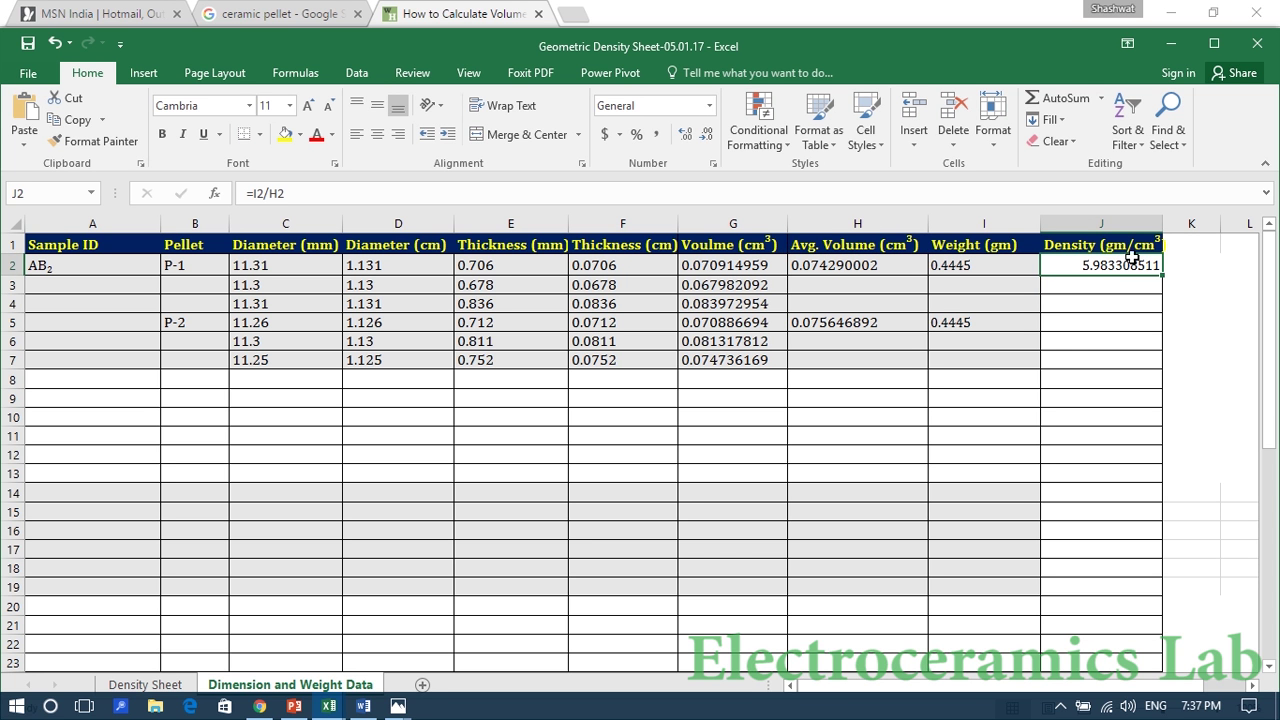
{"action": "double_click", "coordinate": [1110, 322]}
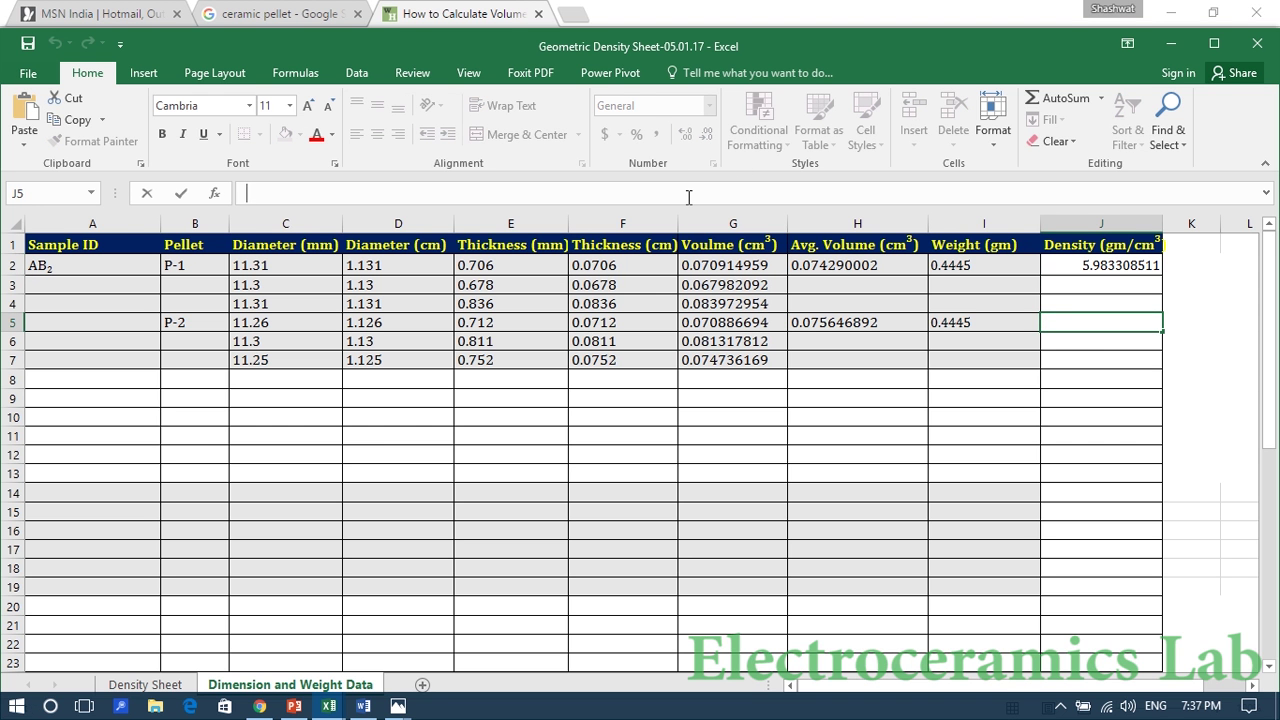
Enter =I5/H5 in J5 for P-2's density, then select the data range A2:J7.
{"action": "type", "text": "="}
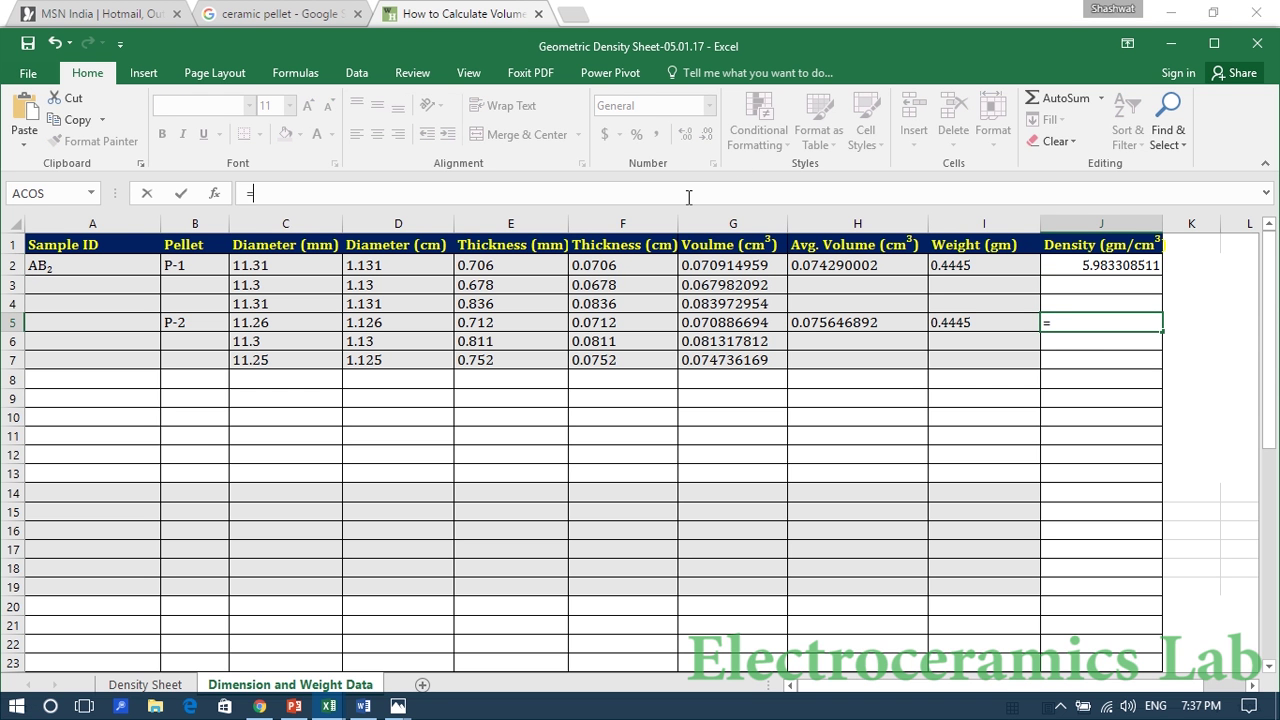
{"action": "left_click", "coordinate": [972, 324]}
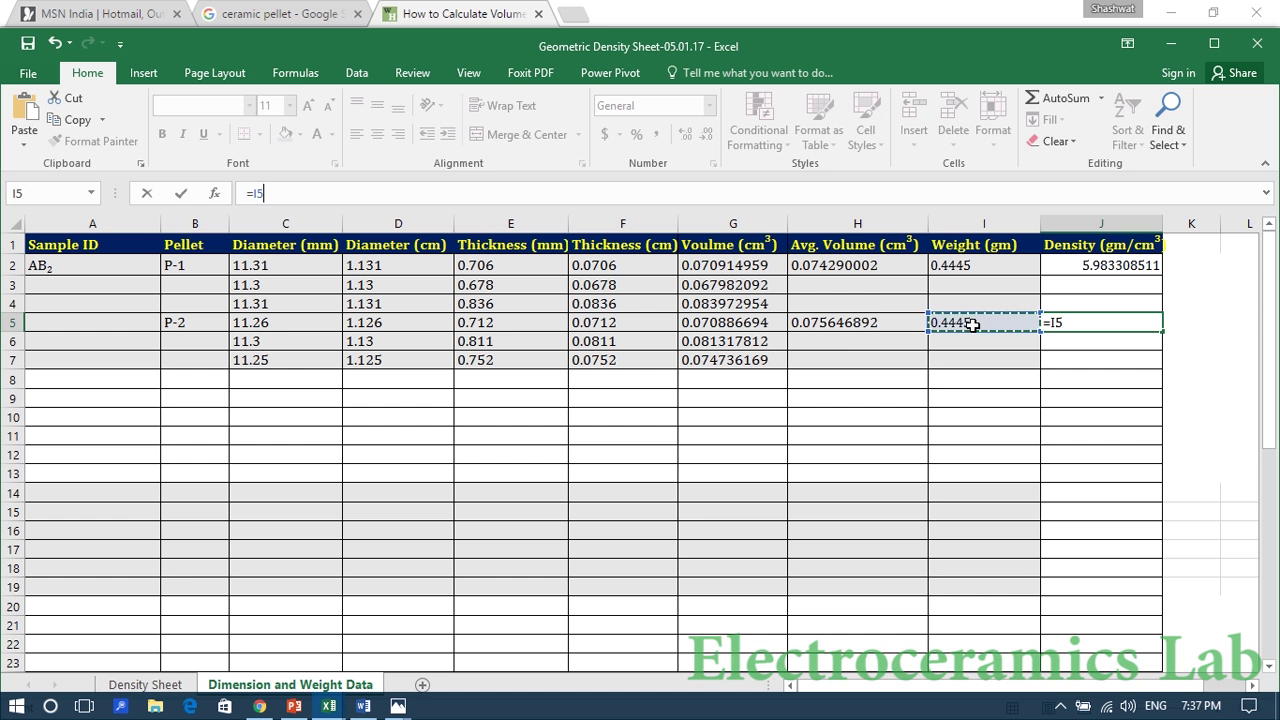
{"action": "left_click", "coordinate": [855, 323]}
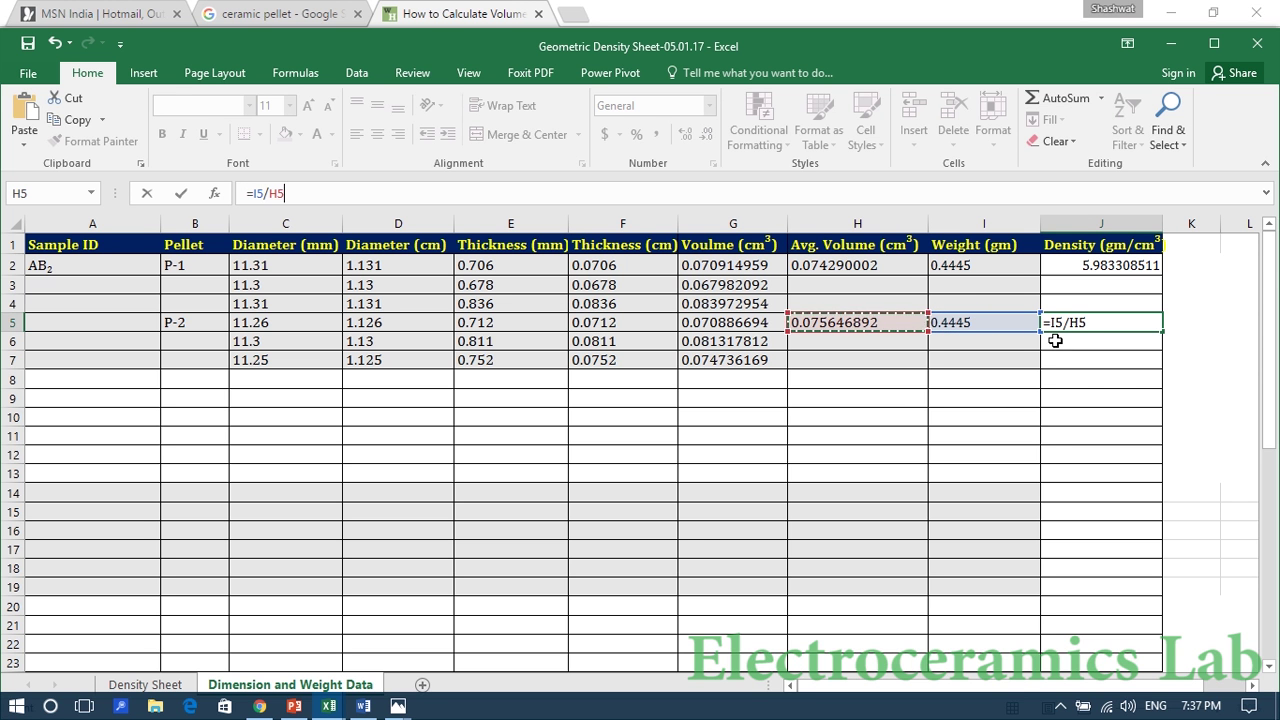
{"action": "key", "text": "Return"}
{"action": "left_click_drag", "start_coordinate": [1091, 398], "coordinate": [1091, 378]}
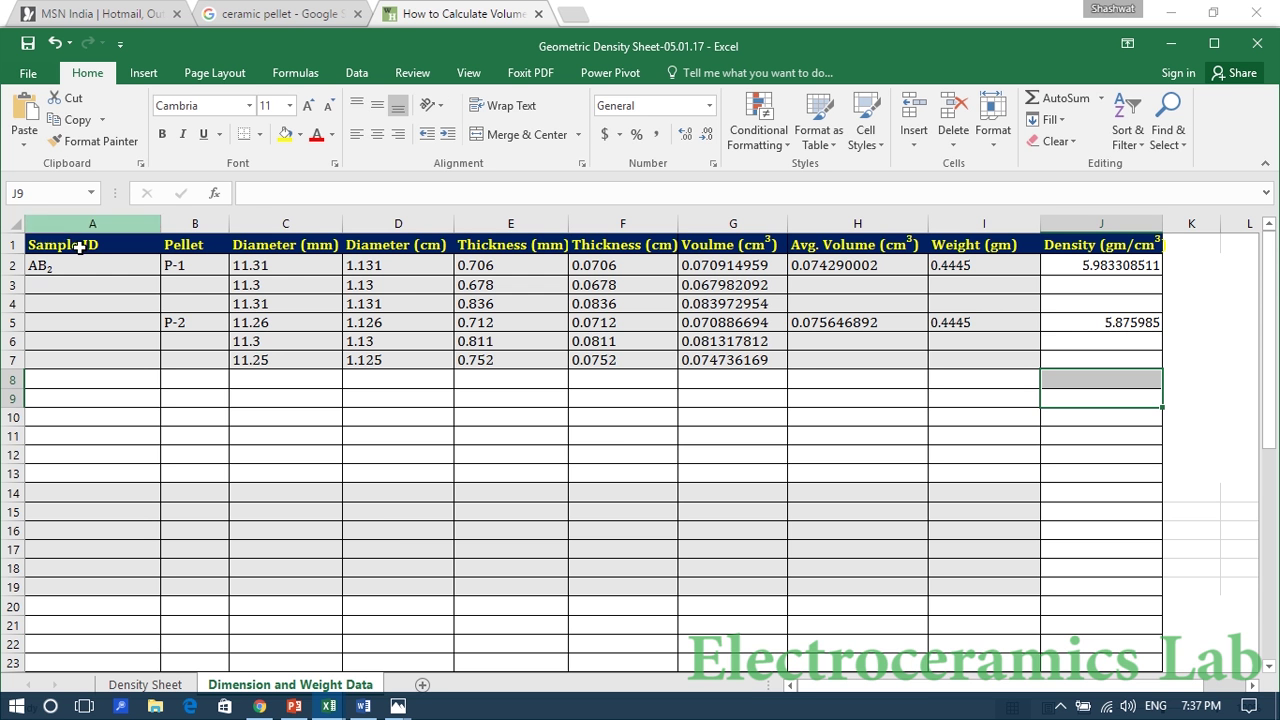
{"action": "left_click_drag", "start_coordinate": [43, 263], "coordinate": [1140, 360]}
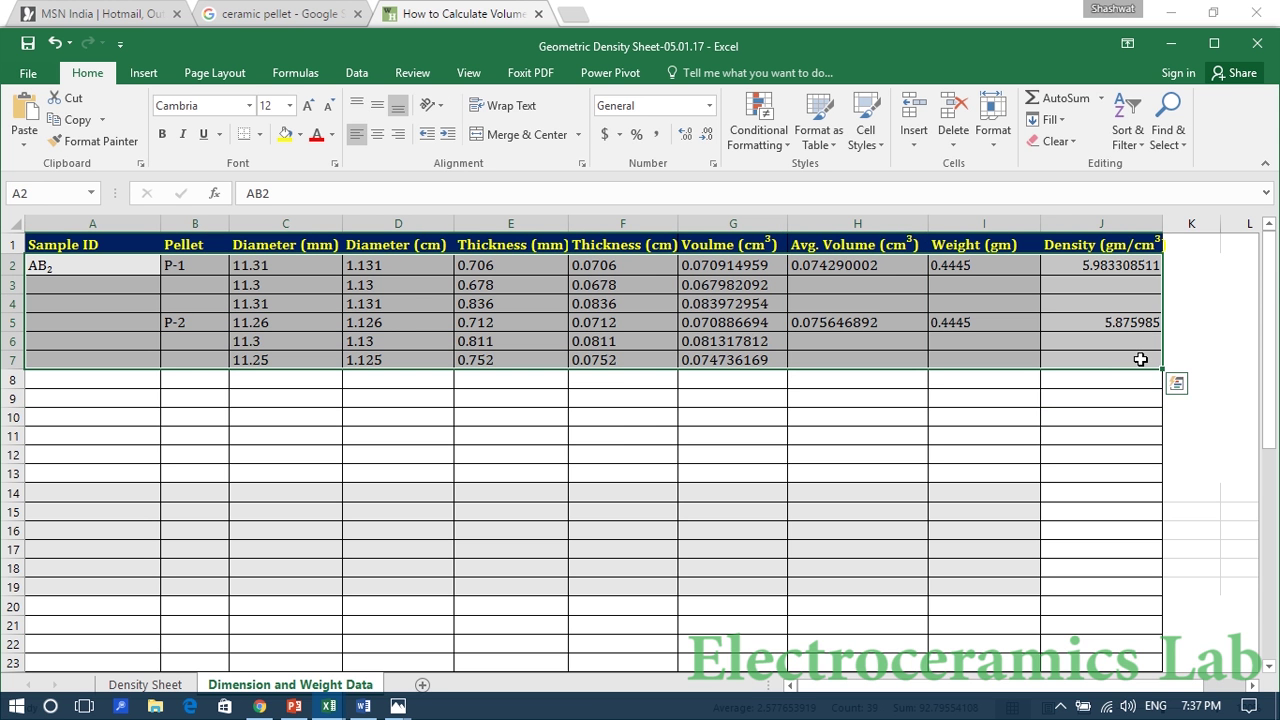